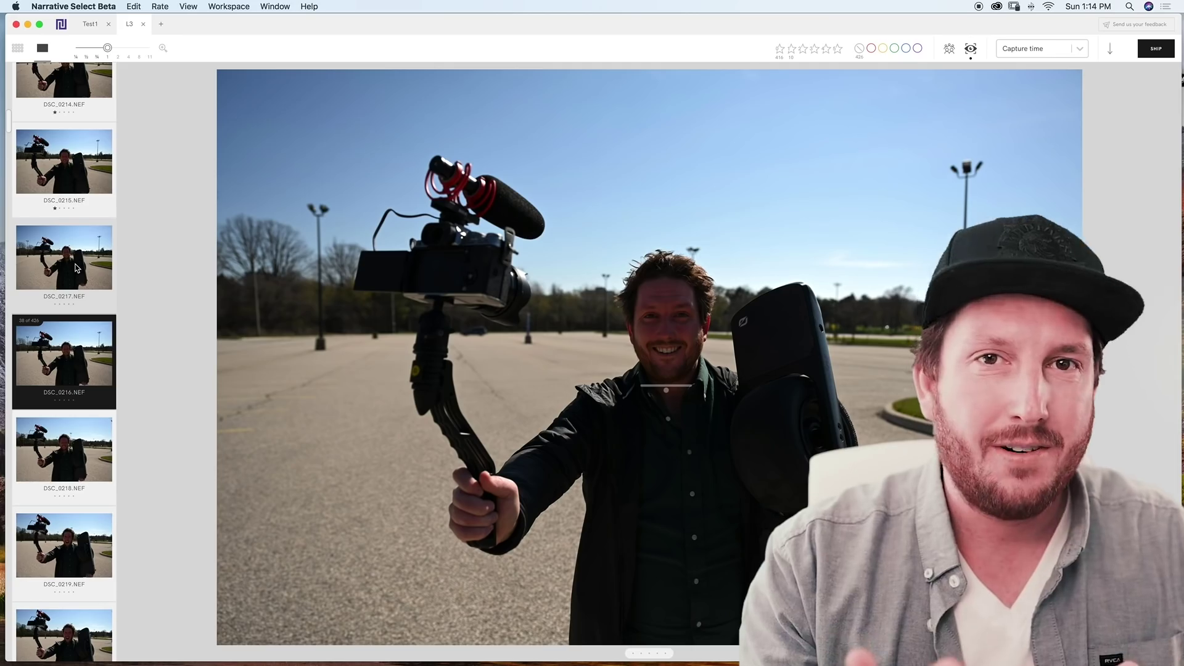
- Show the face close-ups and compare the subject's eyes and focus across the parking-lot photos from DSC_0216.NEF to DSC_0225.NEF
{"action": "key", "text": "c"}
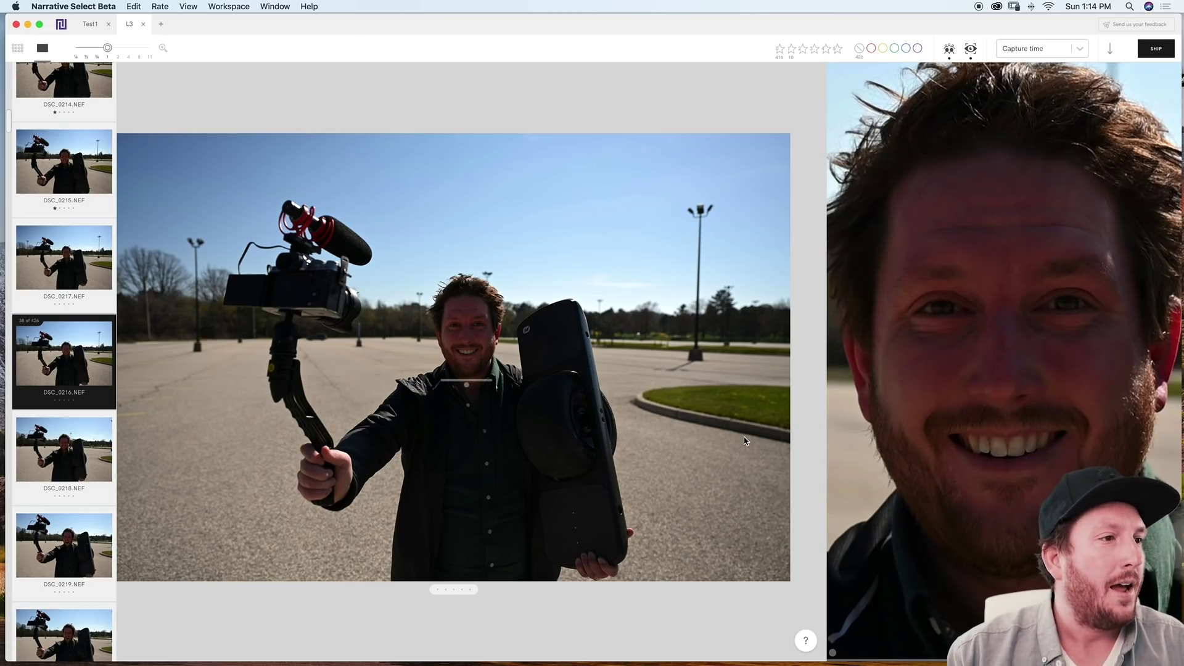
{"action": "mouse_move", "coordinate": [468, 389]}
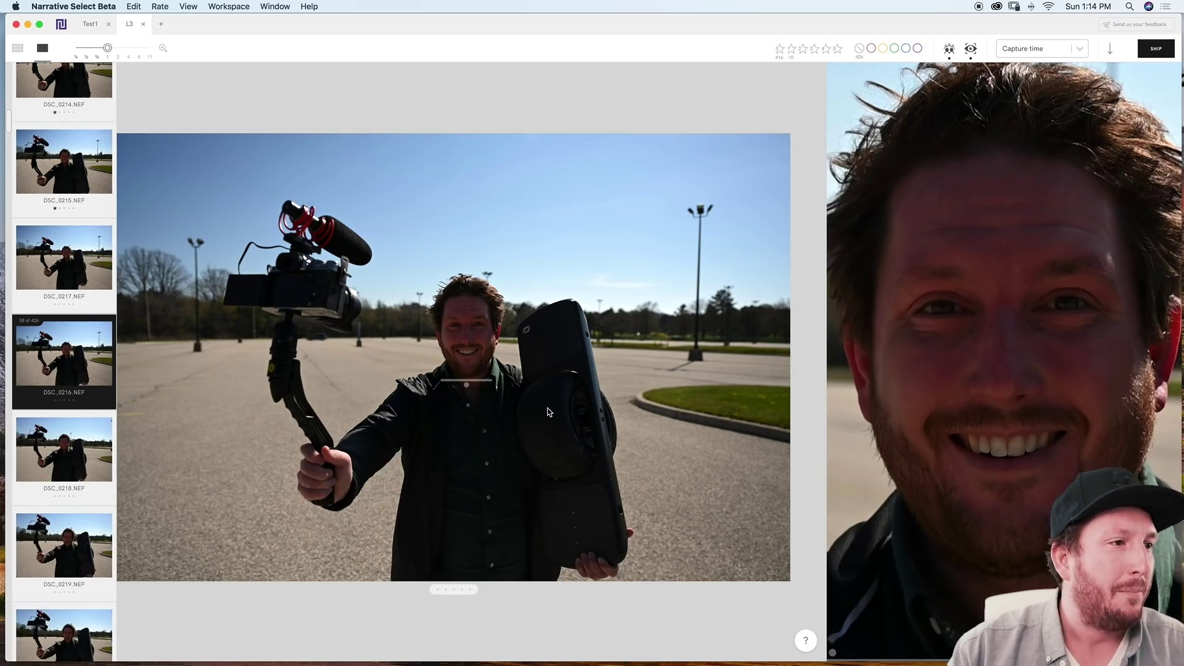
{"action": "key", "text": "Right"}
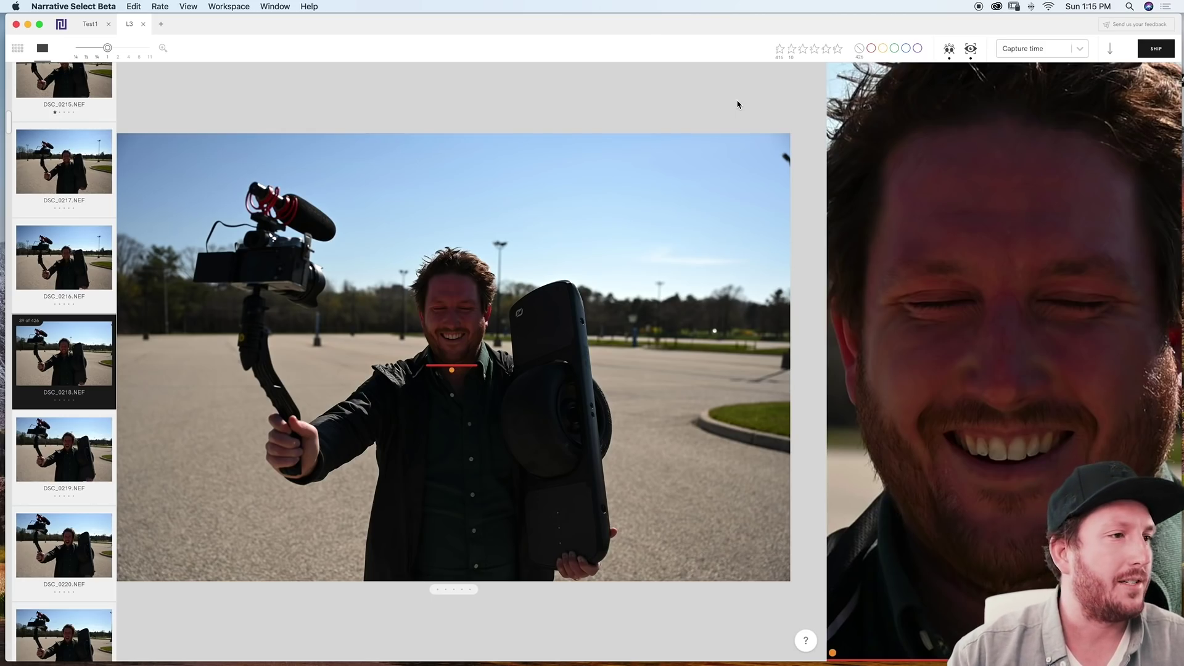
{"action": "key", "text": "Right"}
{"action": "key", "text": "Right"}
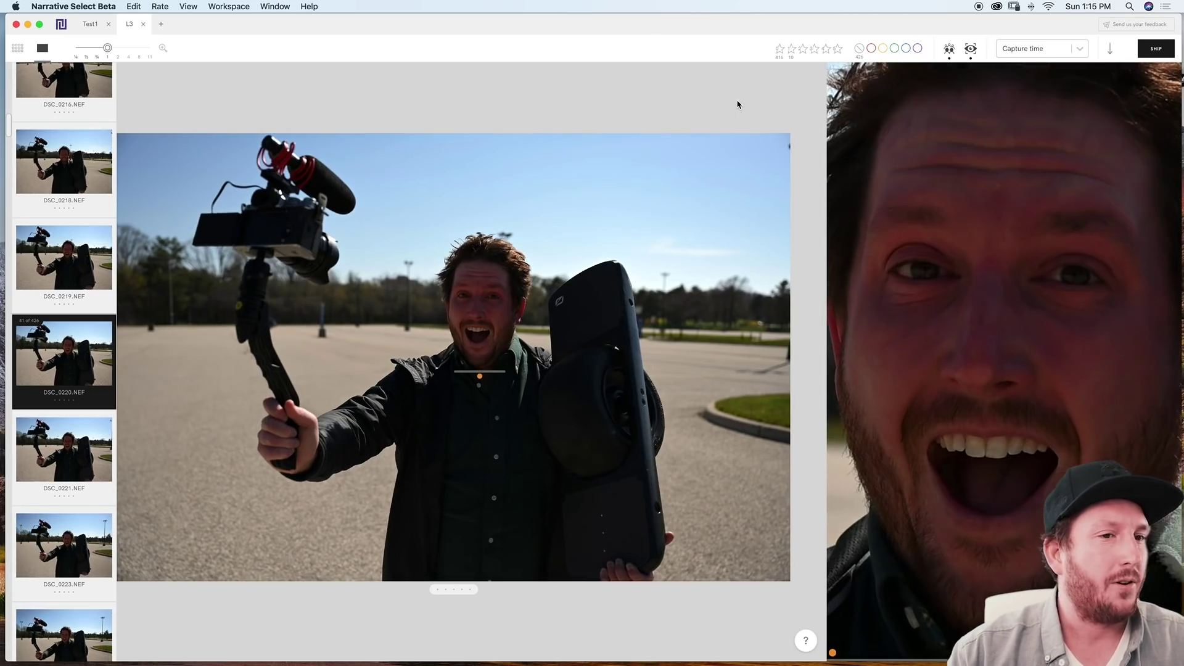
{"action": "key", "text": "Right"}
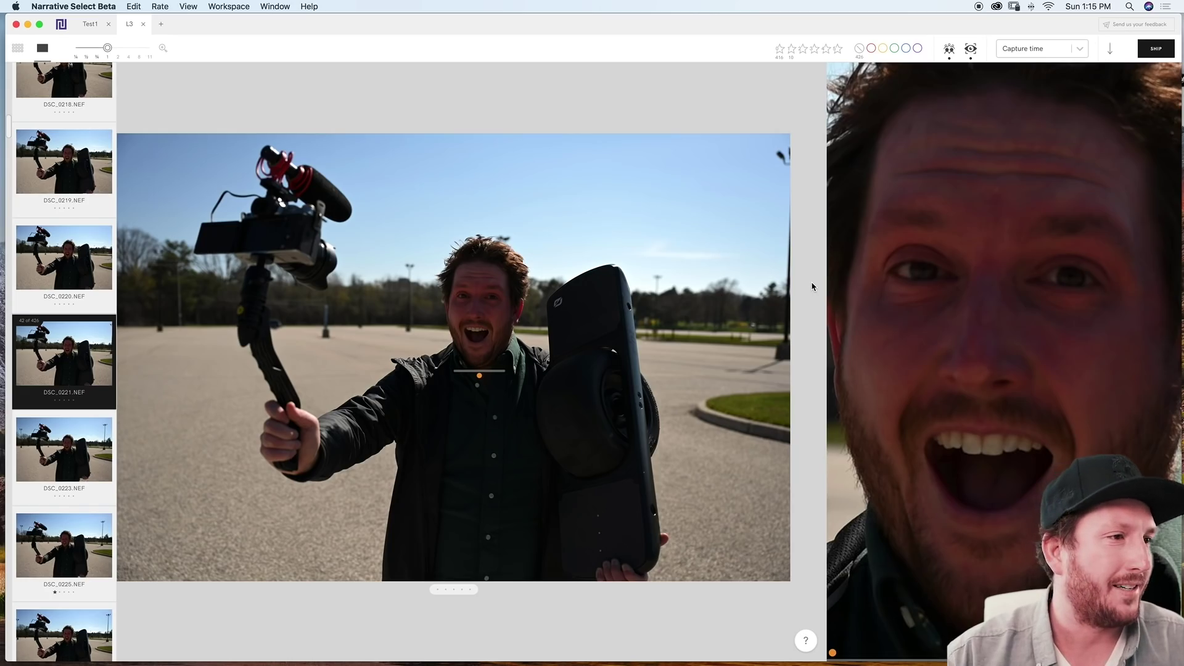
{"action": "key", "text": "Right"}
{"action": "key", "text": "Right"}
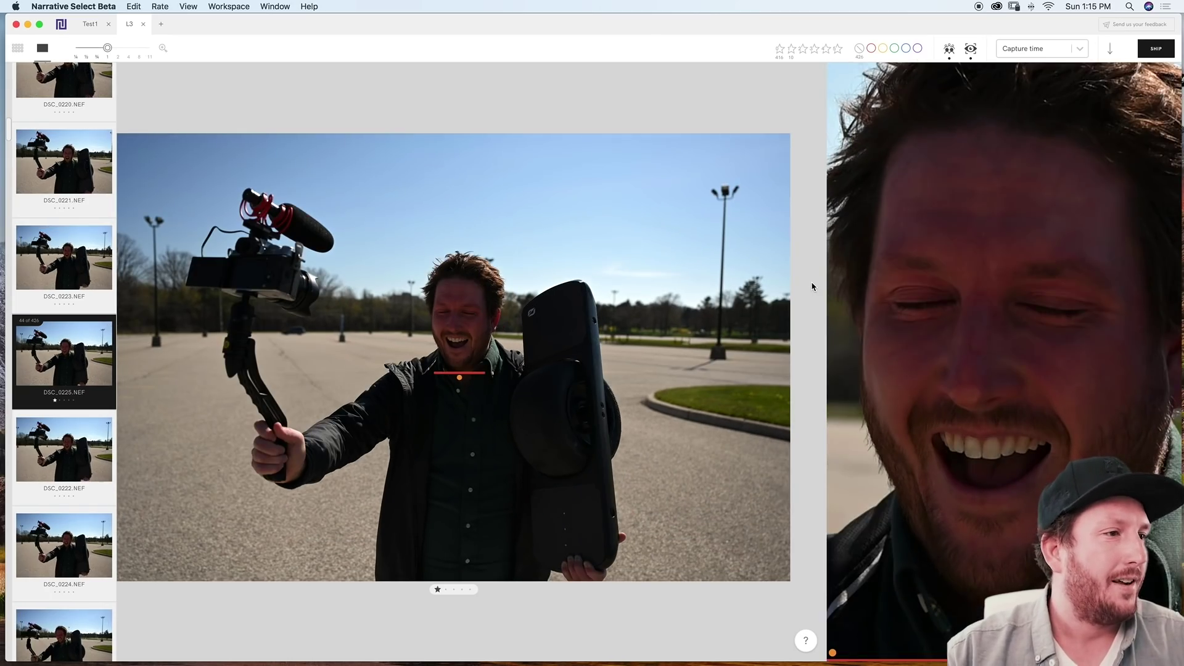
- Go back through the parking-lot photos from DSC_0225.NEF past DSC_0220.NEF to recheck the subject's face
{"action": "key", "text": "Left"}
{"action": "key", "text": "Left"}
{"action": "key", "text": "Left"}
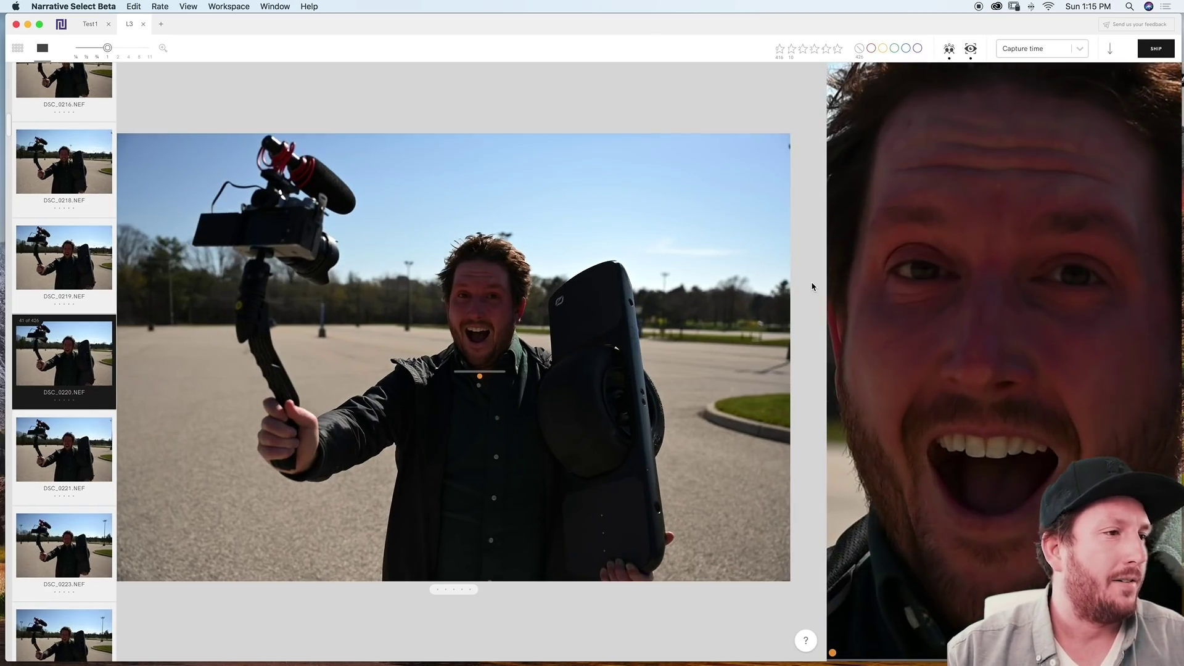
{"action": "key", "text": "Left"}
{"action": "key", "text": "Left"}
{"action": "key", "text": "Left"}
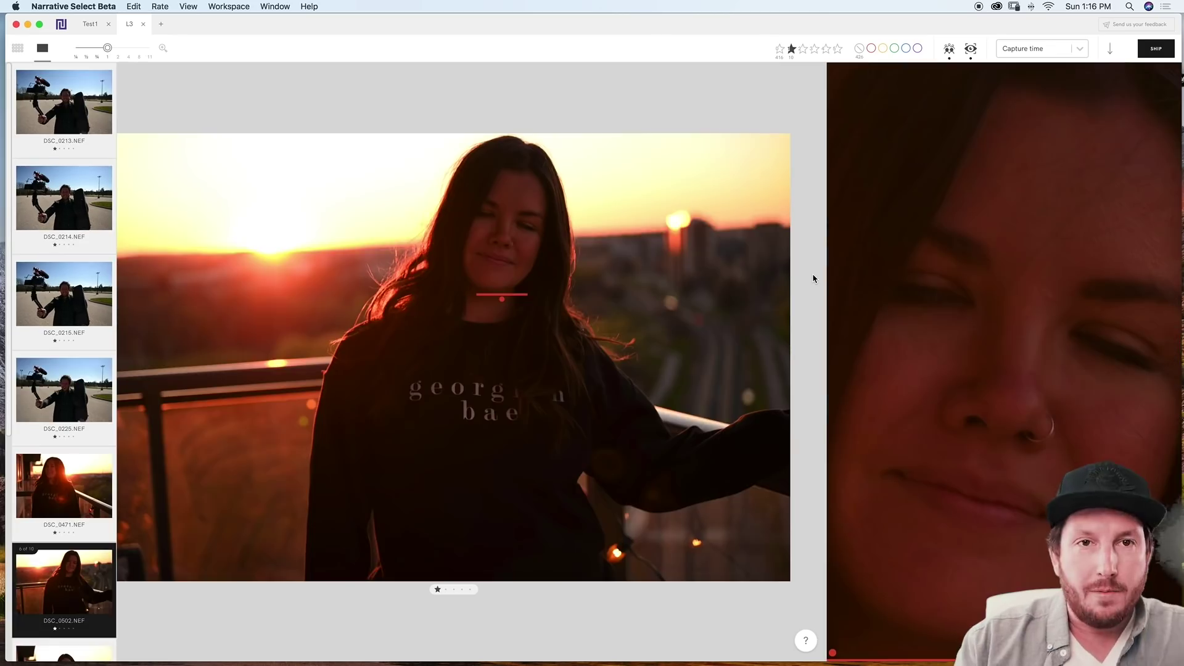
- Compare the face close-ups of the one-star sunset portraits from DSC_0502.NEF to DSC_0566.NEF, returning to DSC_0502.NEF
{"action": "key", "text": "Right"}
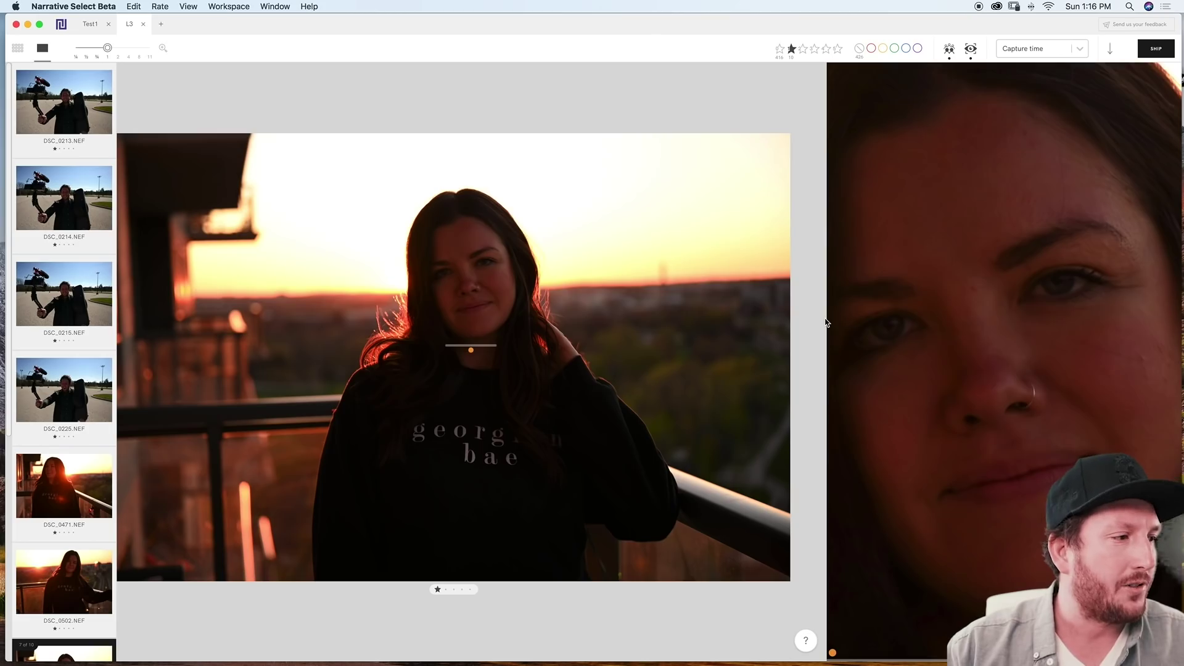
{"action": "key", "text": "Right"}
{"action": "key", "text": "Right"}
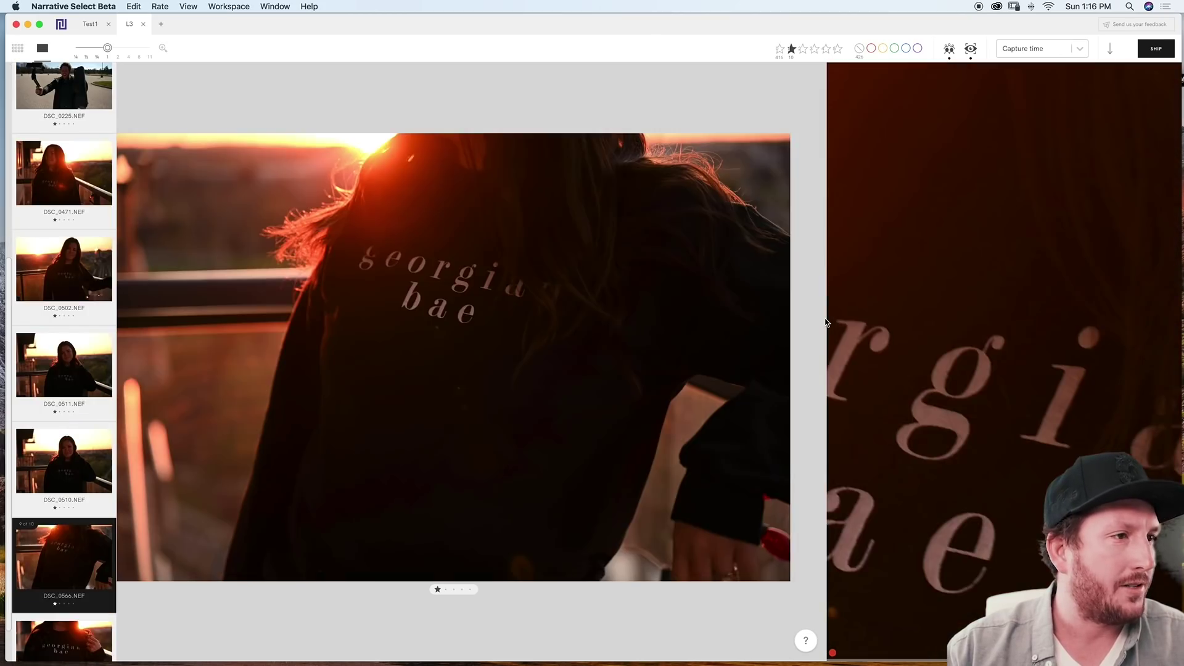
{"action": "key", "text": "Left"}
{"action": "key", "text": "Left"}
{"action": "key", "text": "Left"}
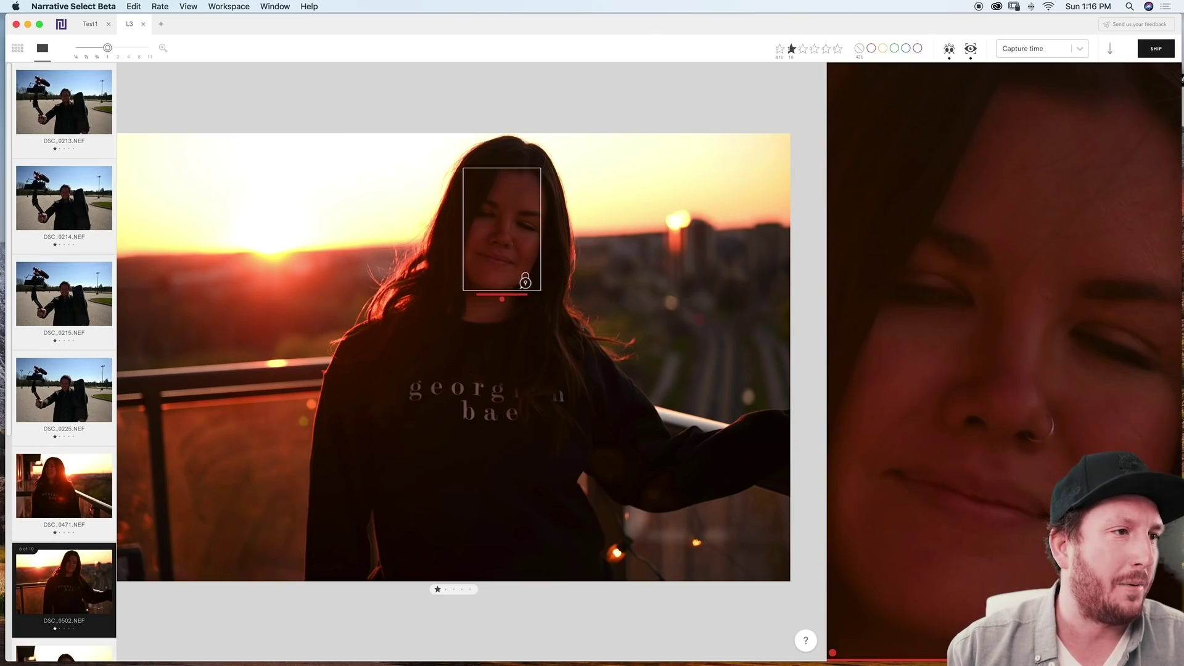
- Check the woman's face assessment in DSC_0502.NEF and review the following one-star sunset shots again
{"action": "mouse_move", "coordinate": [503, 301]}
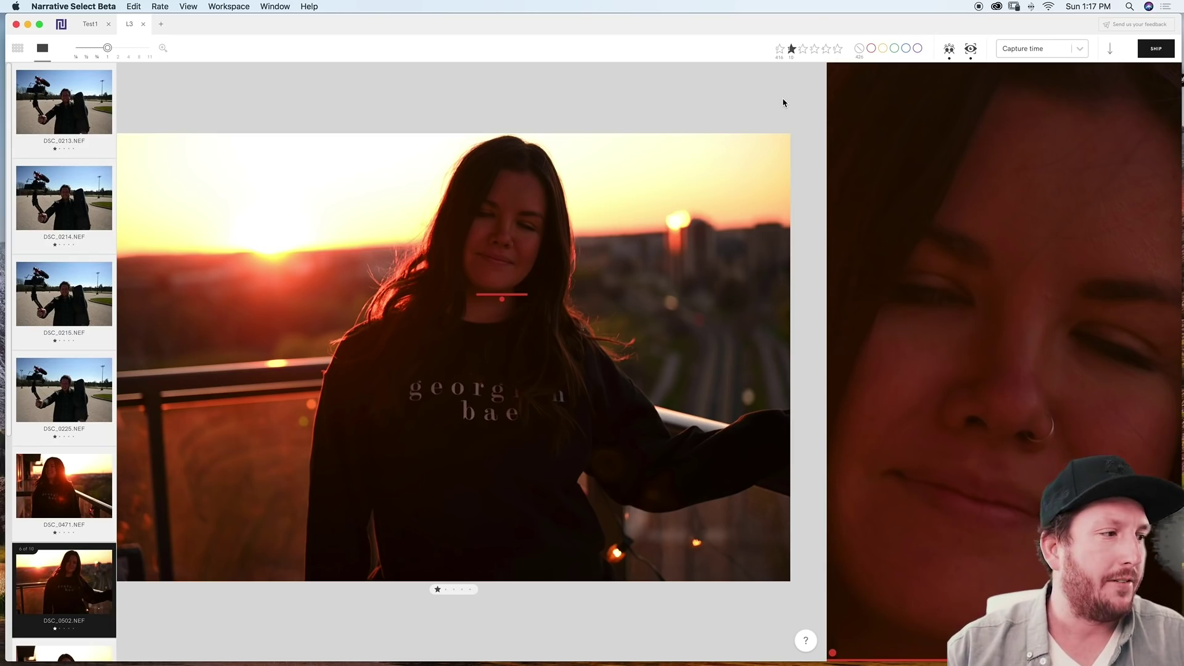
{"action": "key", "text": "Down"}
{"action": "key", "text": "Down"}
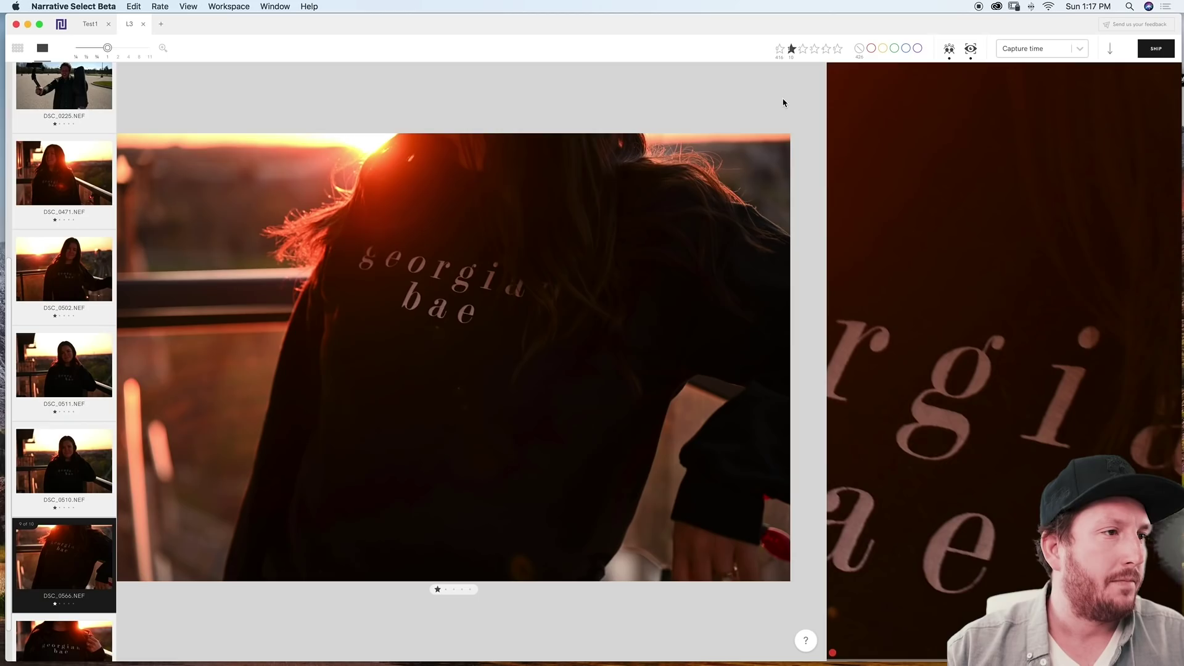
{"action": "key", "text": "Down"}
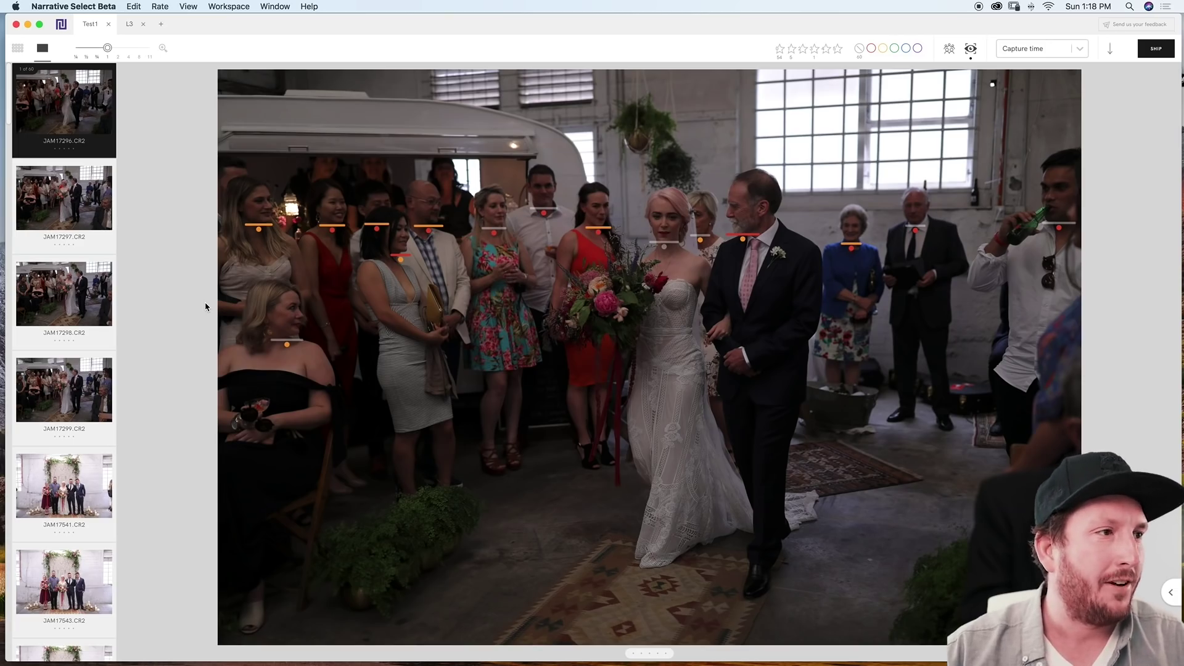
- Show the face close-ups for wedding photo JAM17296.CR2 in the Test1 project and lock the view to the bride's face
{"action": "key", "text": "f"}
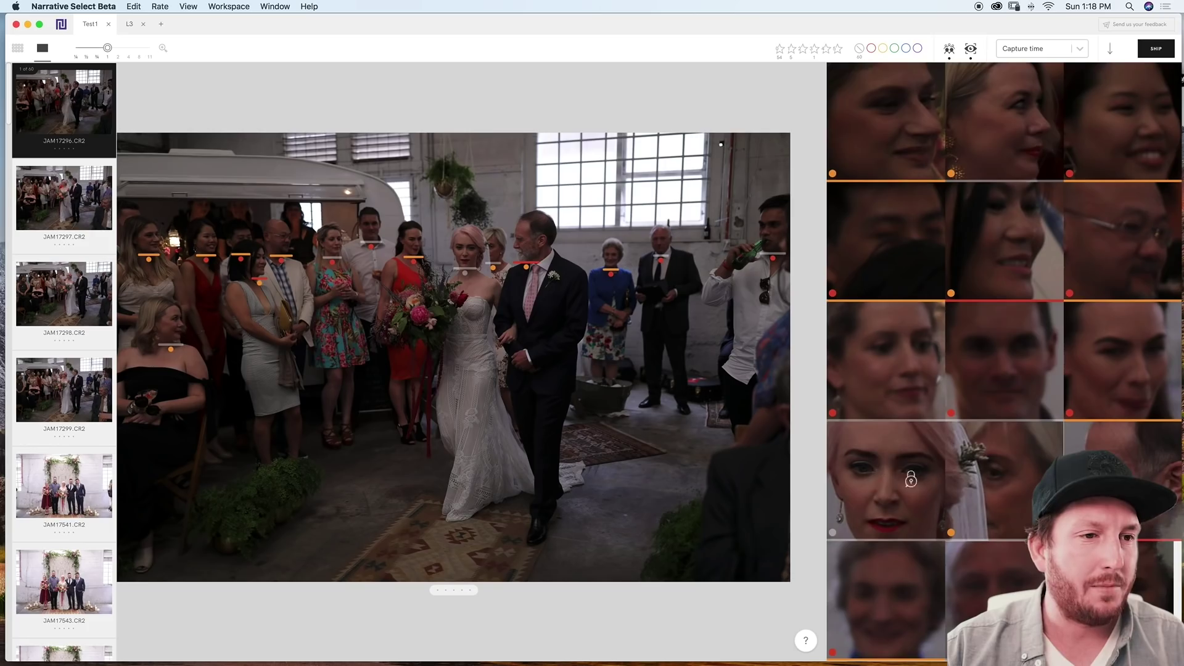
{"action": "left_click", "coordinate": [881, 476]}
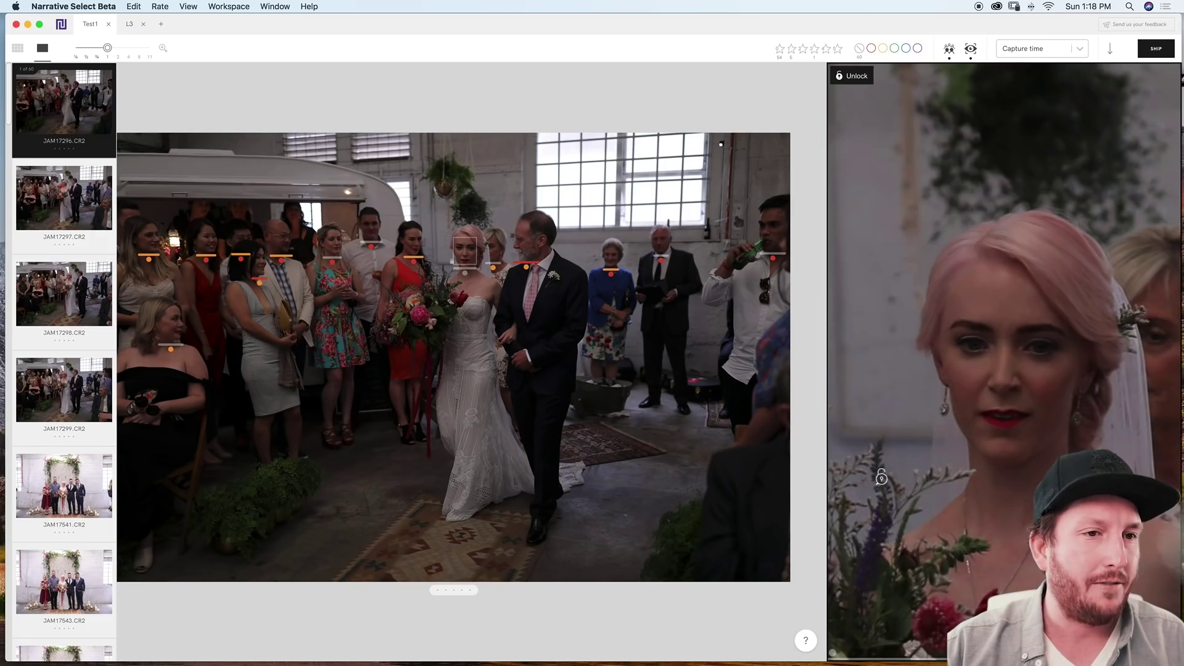
{"action": "left_click", "coordinate": [881, 477]}
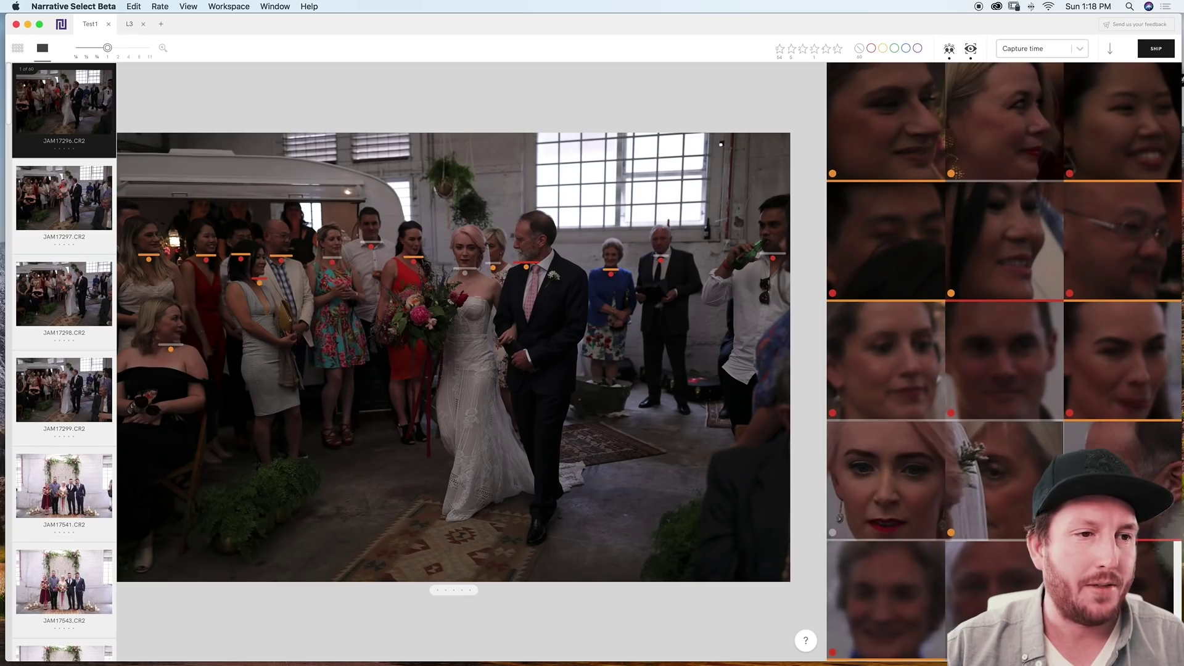
{"action": "left_click", "coordinate": [892, 489]}
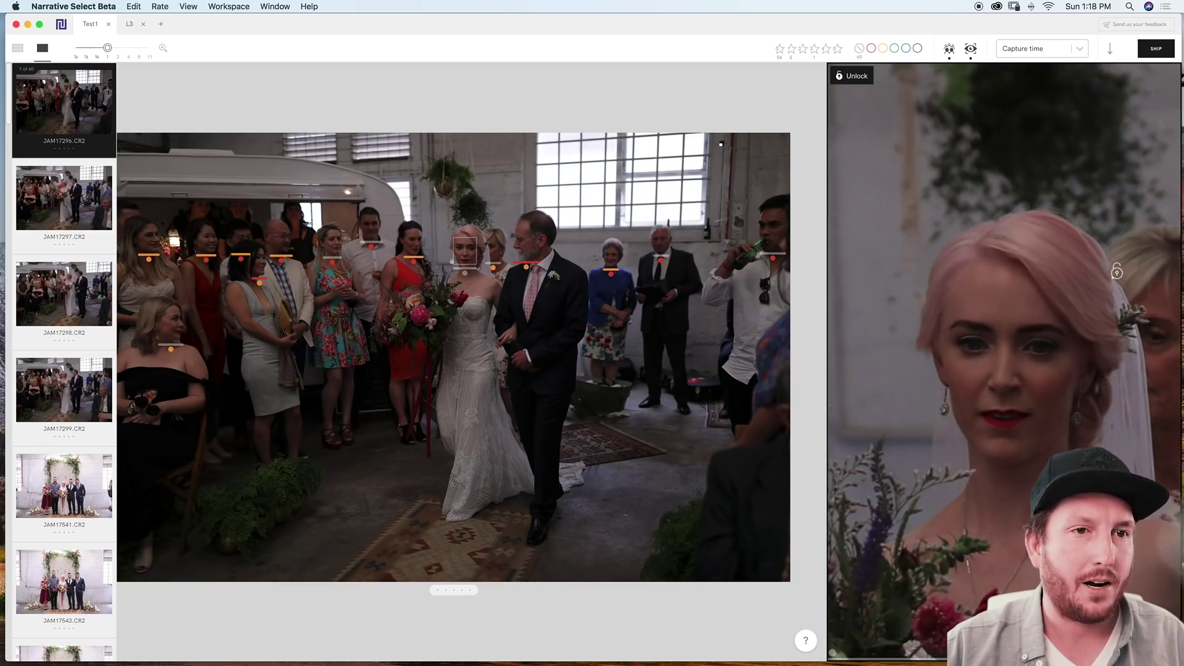
- Compare the locked face close-up across JAM17296.CR2 to JAM17298.CR2, then unlock it to restore all faces
{"action": "key", "text": "Right"}
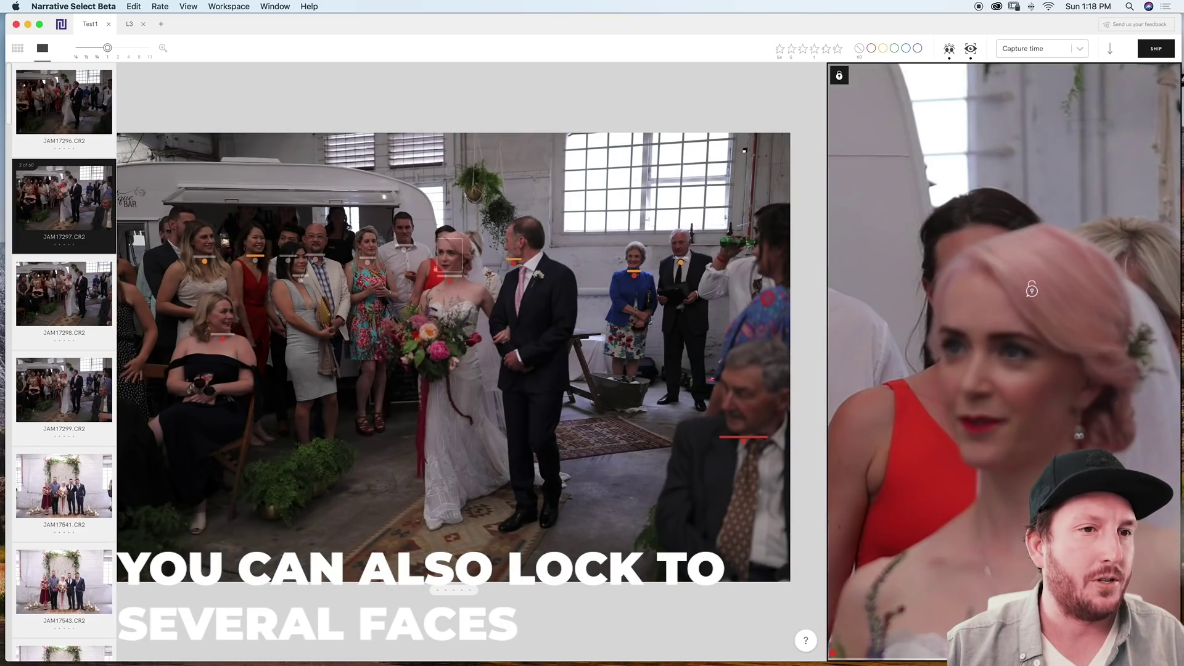
{"action": "key", "text": "Right"}
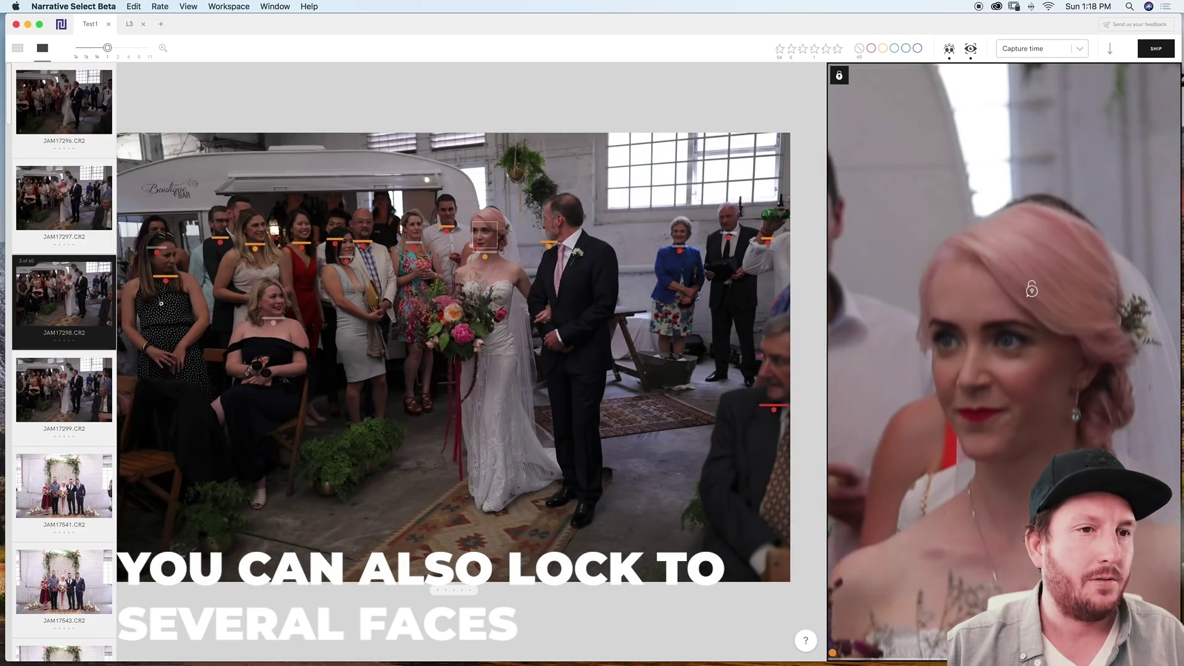
{"action": "key", "text": "Left"}
{"action": "key", "text": "Left"}
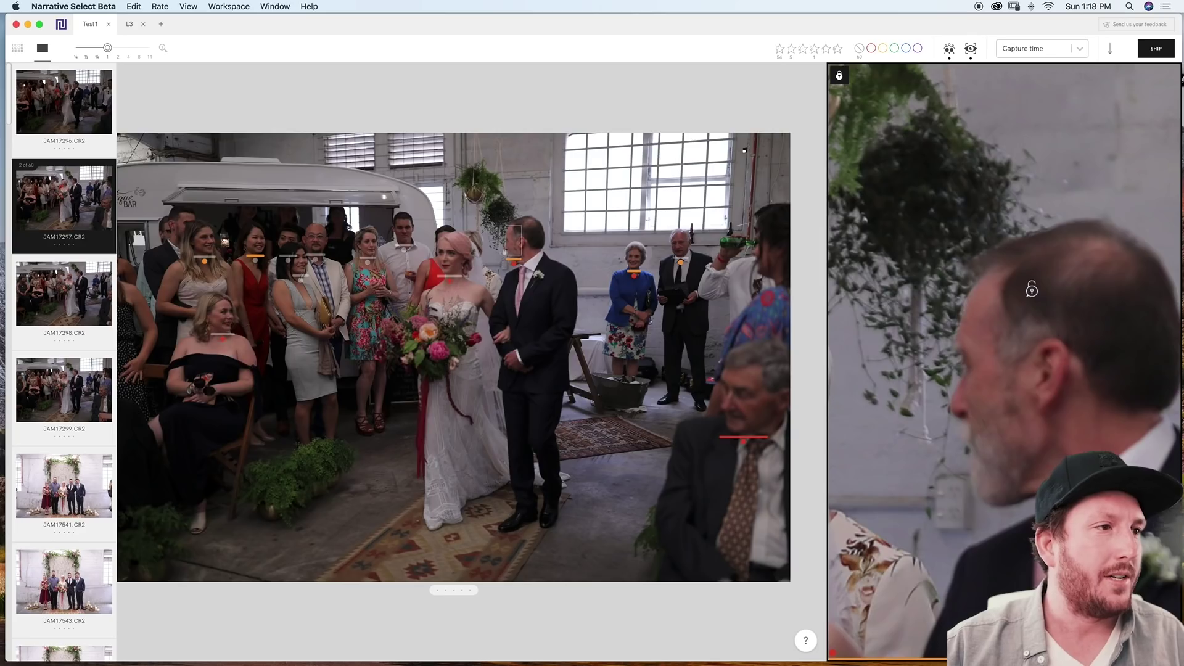
{"action": "left_click", "coordinate": [1110, 256]}
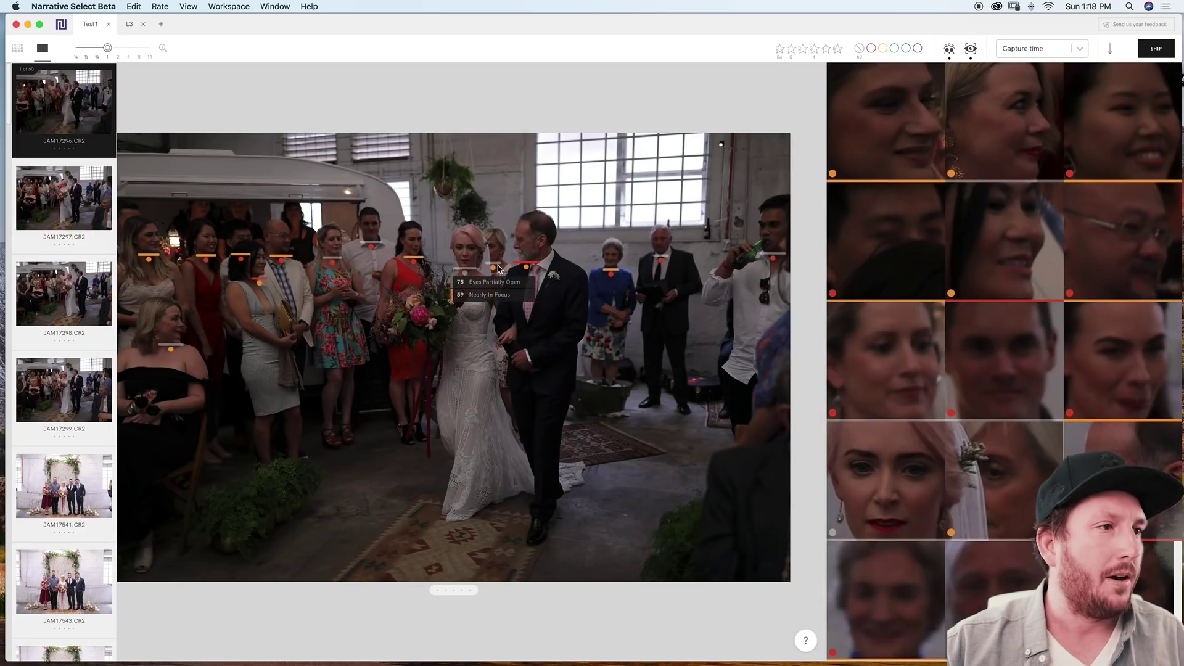
- Check the bride's eye and focus scores in JAM17296.CR2 through JAM17298.CR2, hiding the face close-ups from JAM17297.CR2 onward
{"action": "mouse_move", "coordinate": [467, 278]}
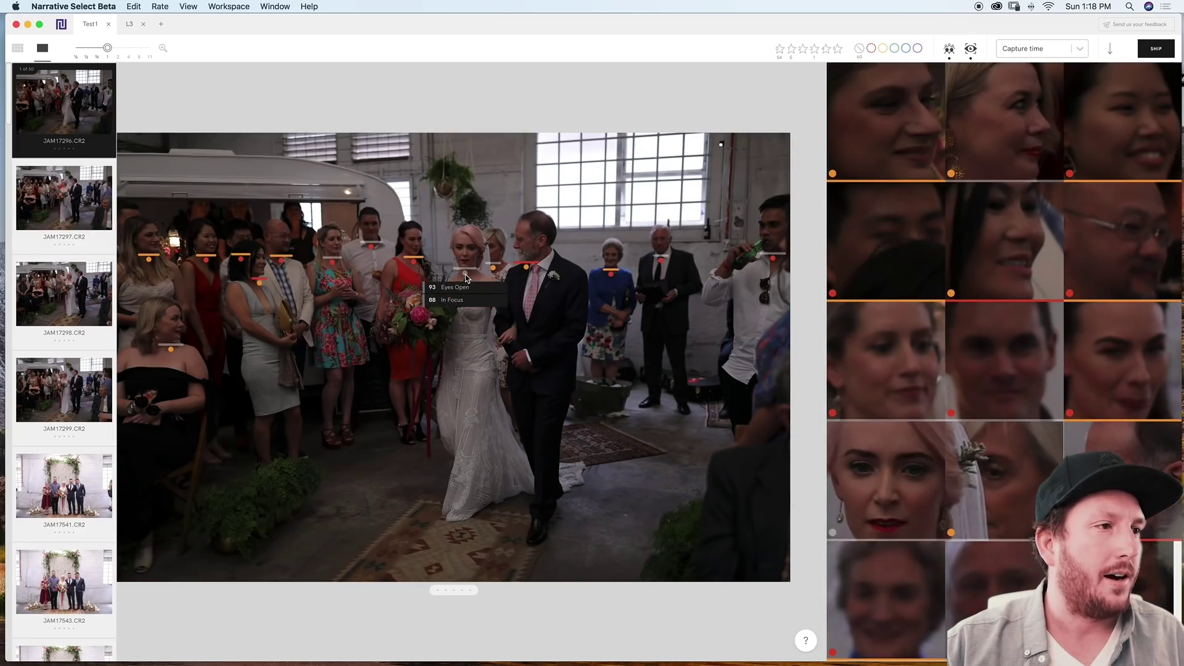
{"action": "key", "text": "Right"}
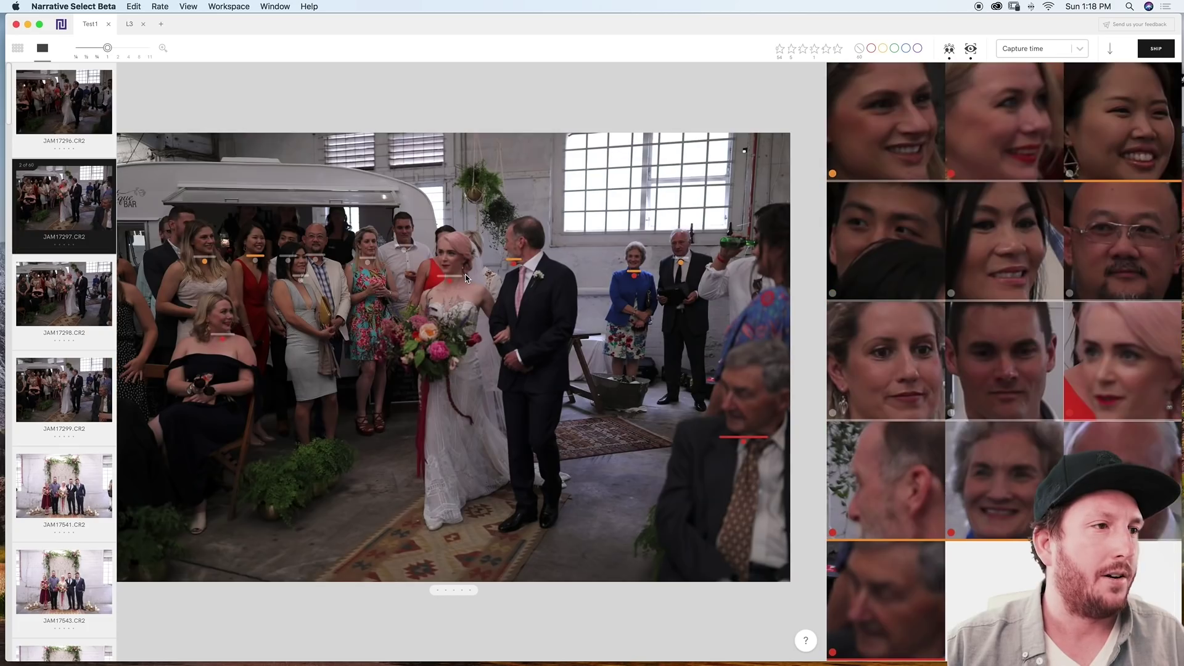
{"action": "key", "text": "f"}
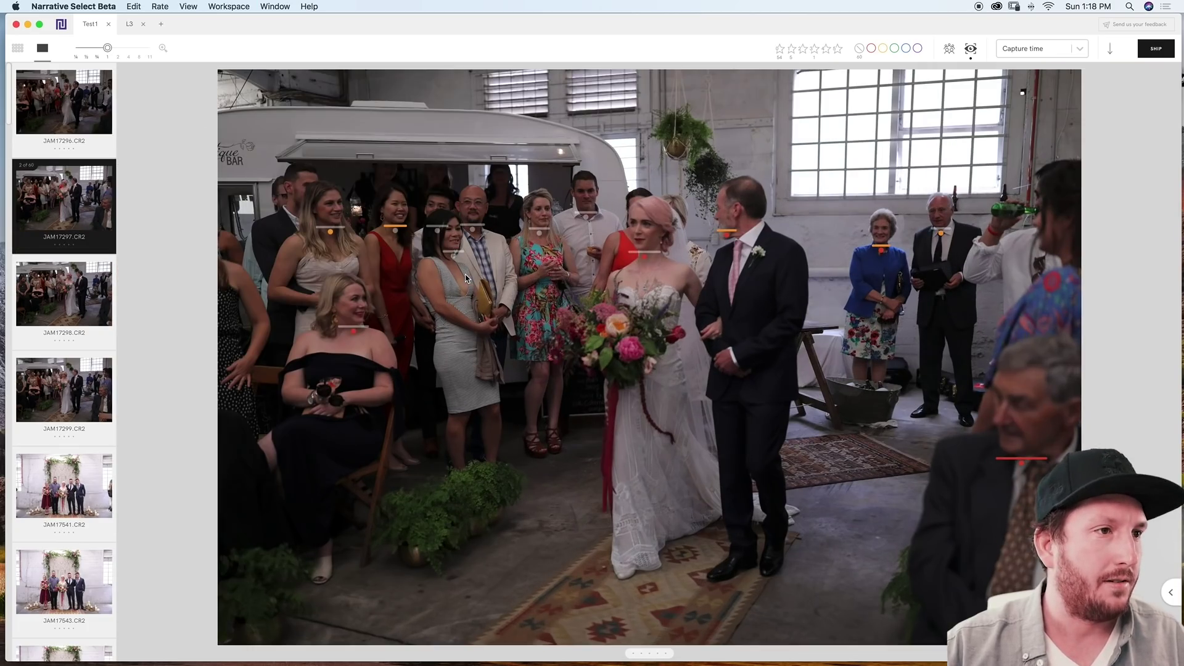
{"action": "mouse_move", "coordinate": [643, 262]}
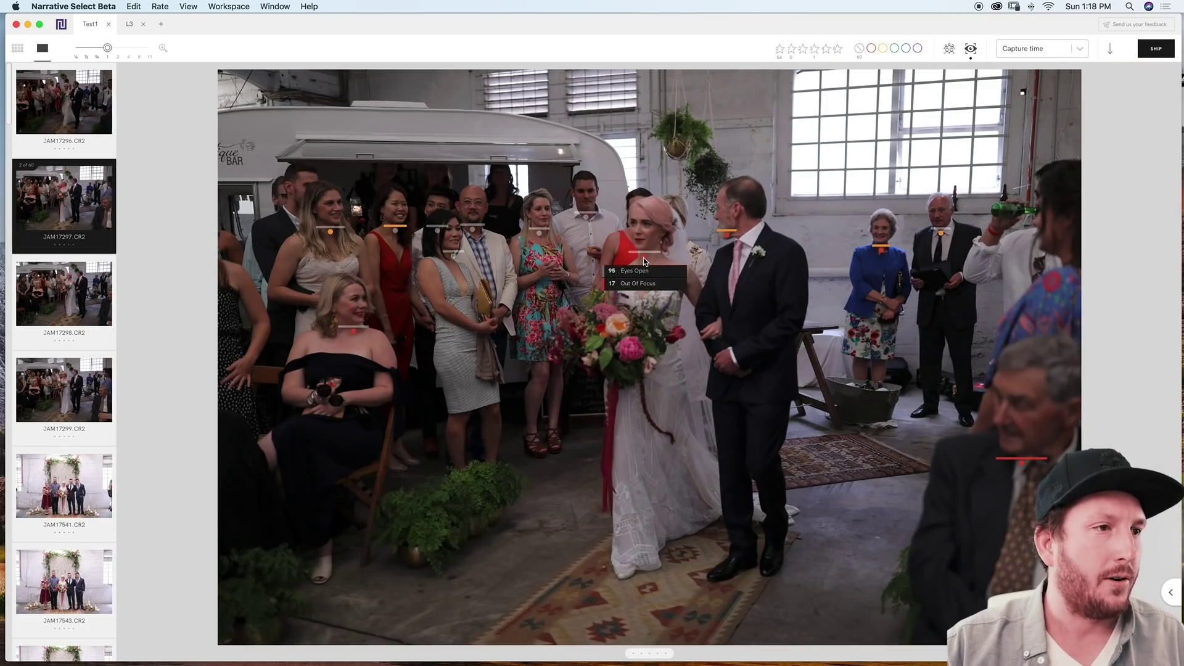
{"action": "key", "text": "Right"}
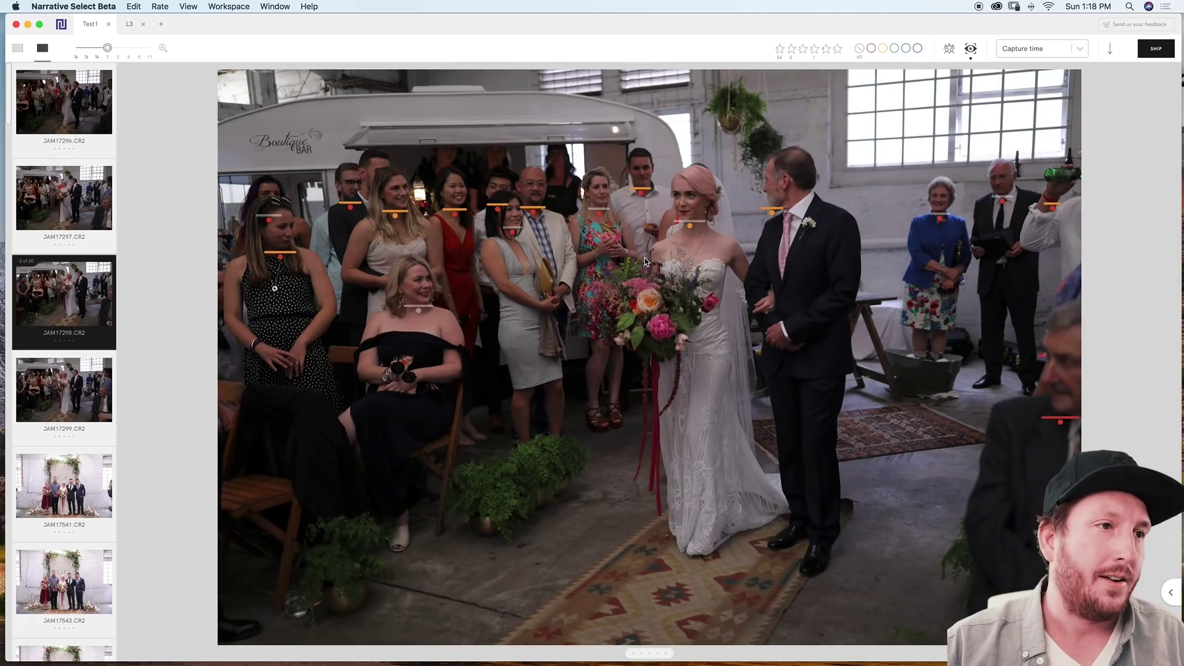
{"action": "mouse_move", "coordinate": [690, 228]}
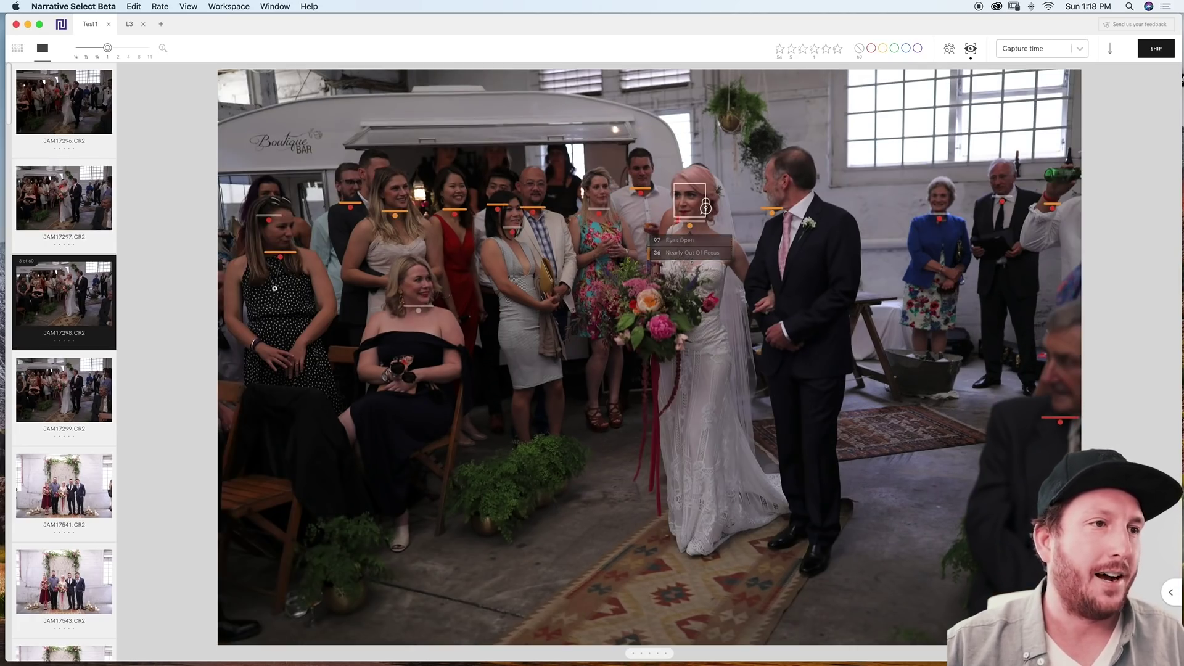
{"action": "key", "text": "Right"}
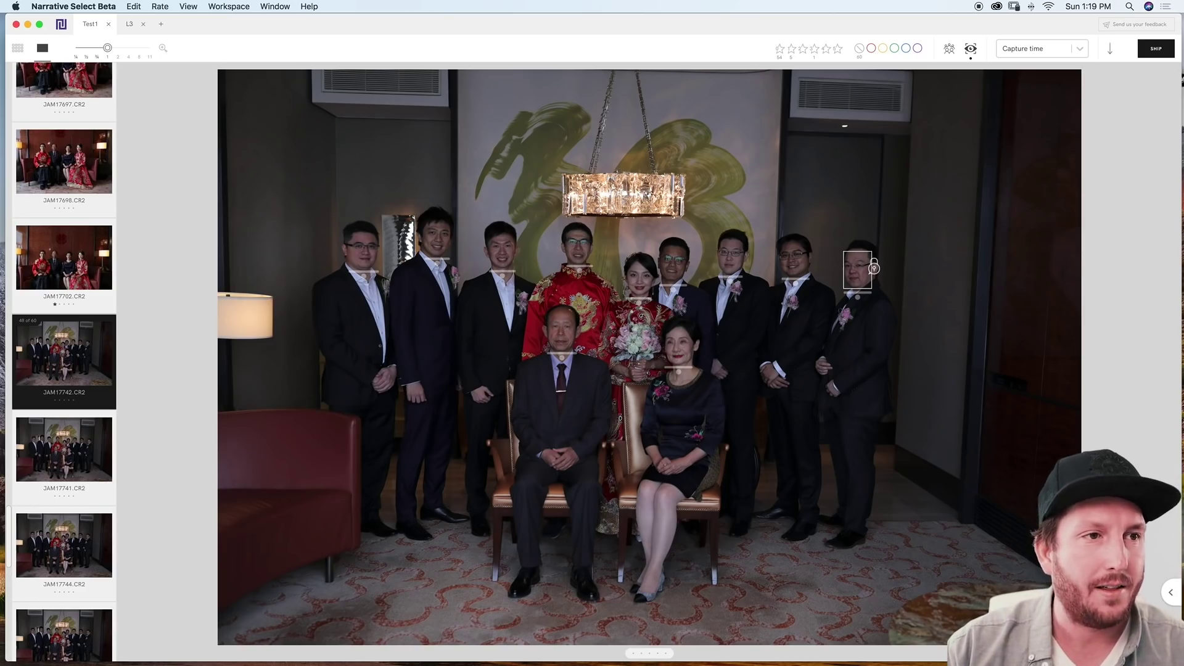
- Examine the face assessments in the seated family group photos from JAM17742.CR2 on to bridesmaids photo JAM14869.CR2
{"action": "key", "text": "Right"}
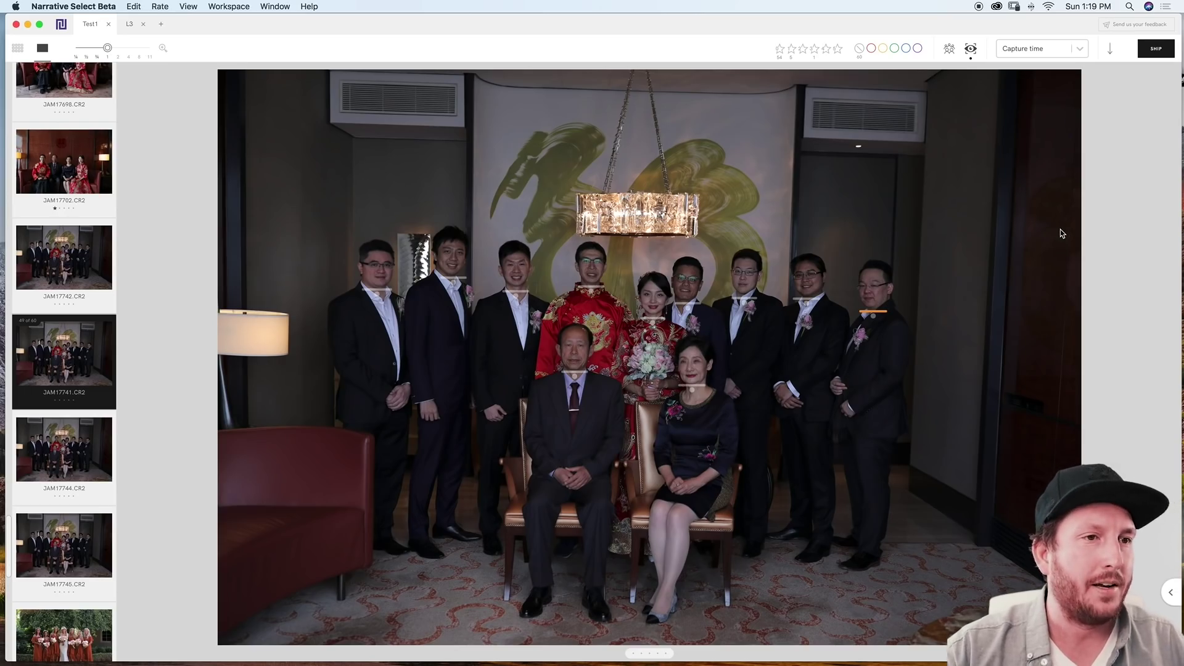
{"action": "key", "text": "Right"}
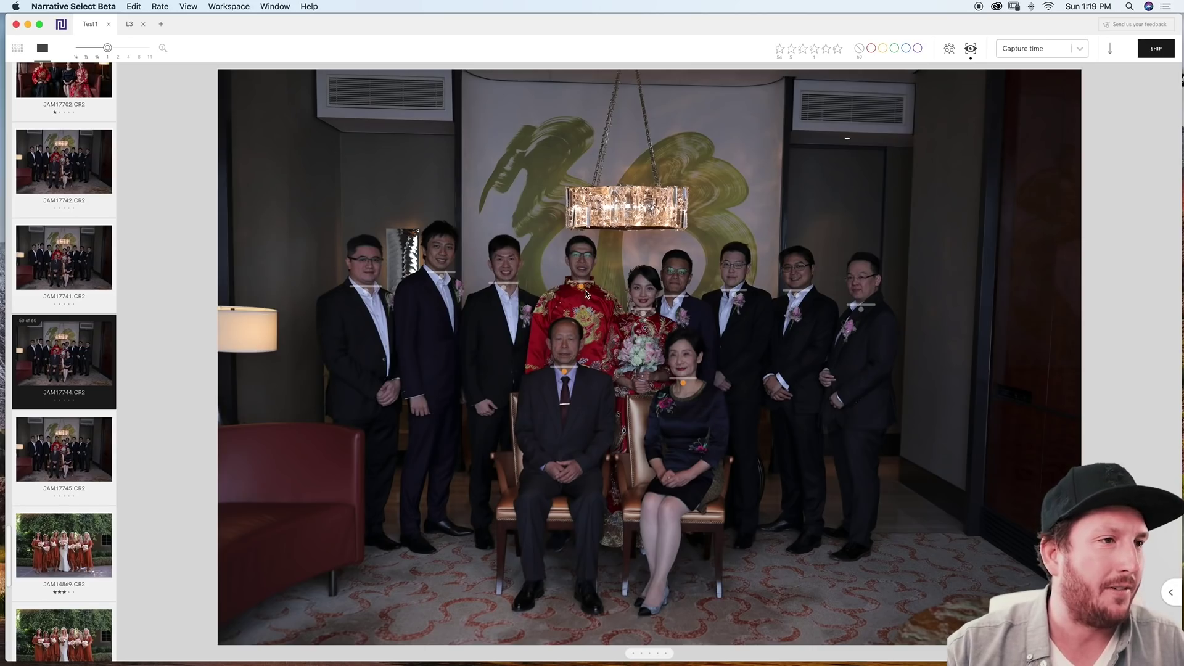
{"action": "mouse_move", "coordinate": [583, 289]}
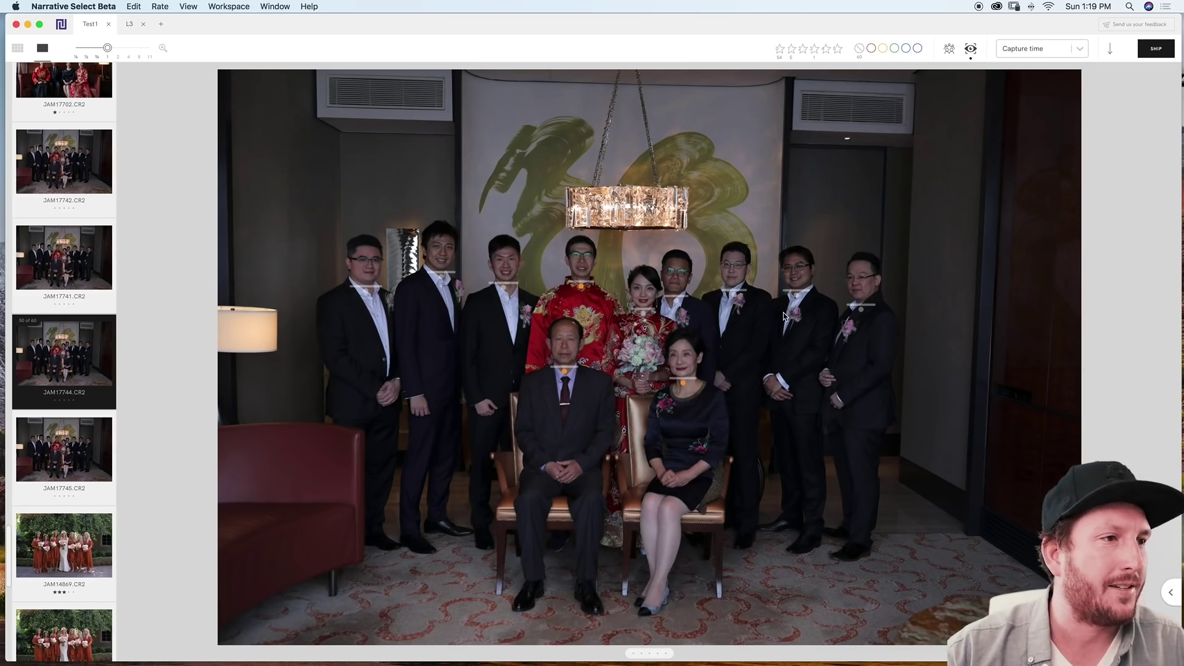
{"action": "key", "text": "Right"}
{"action": "key", "text": "Right"}
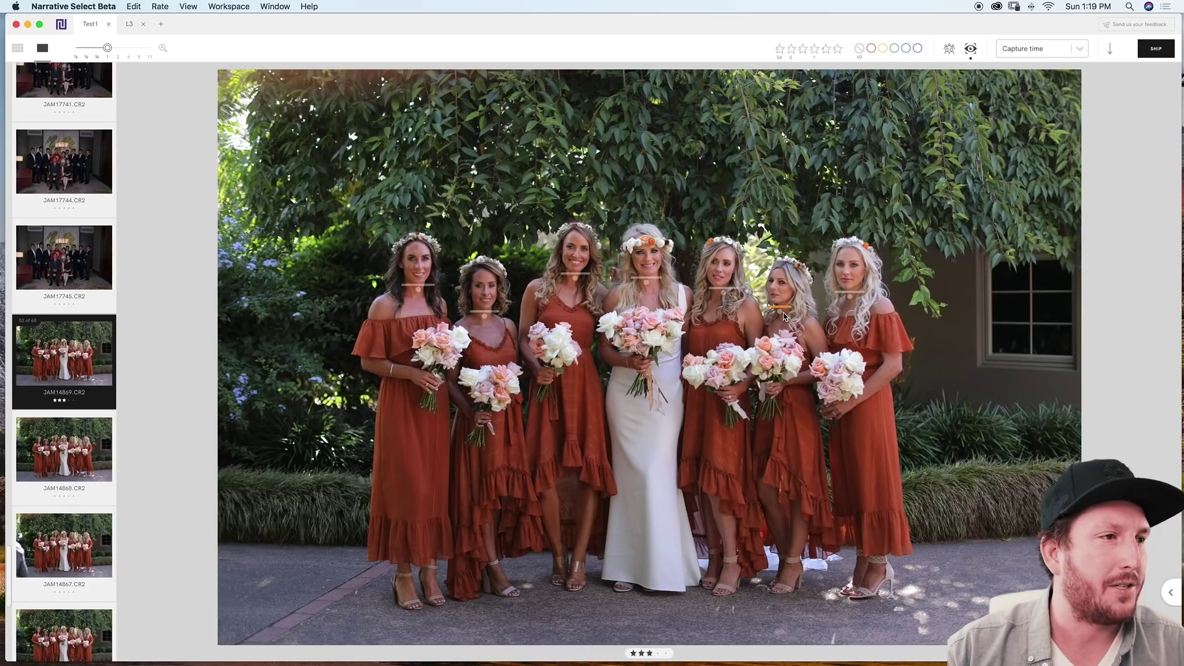
- Return to group photo JAM17742.CR2 to recheck its face assessments, then continue forward through the wedding photos
{"action": "key", "text": "Left"}
{"action": "key", "text": "Left"}
{"action": "key", "text": "Left"}
{"action": "key", "text": "Left"}
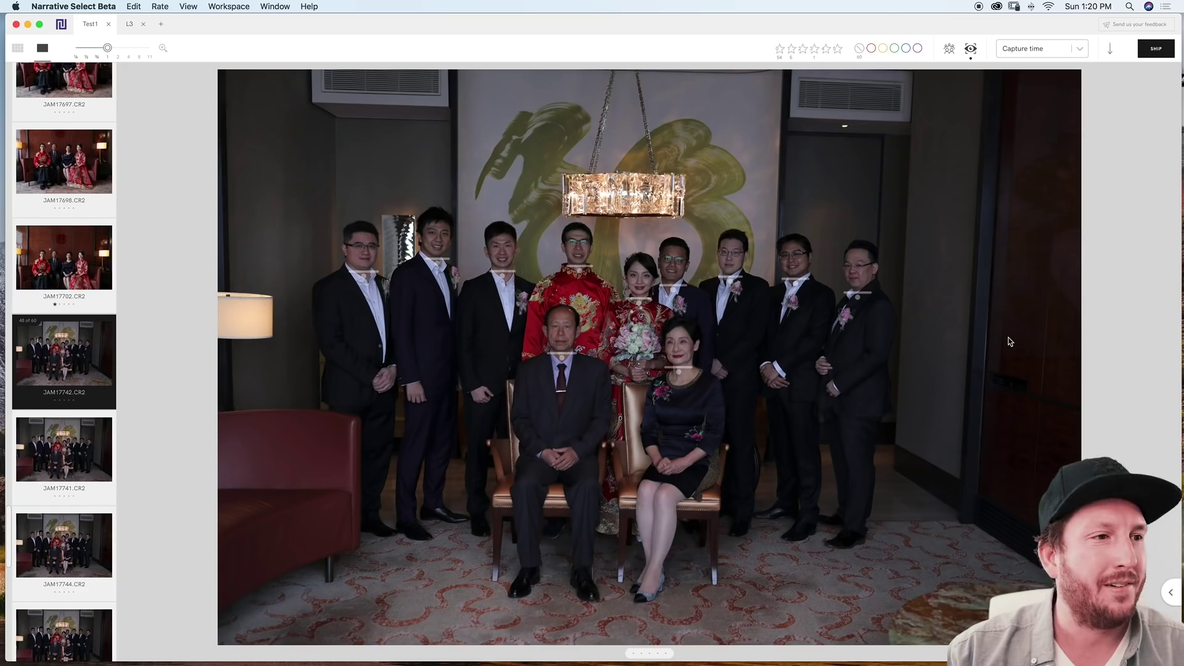
{"action": "key", "text": "Right"}
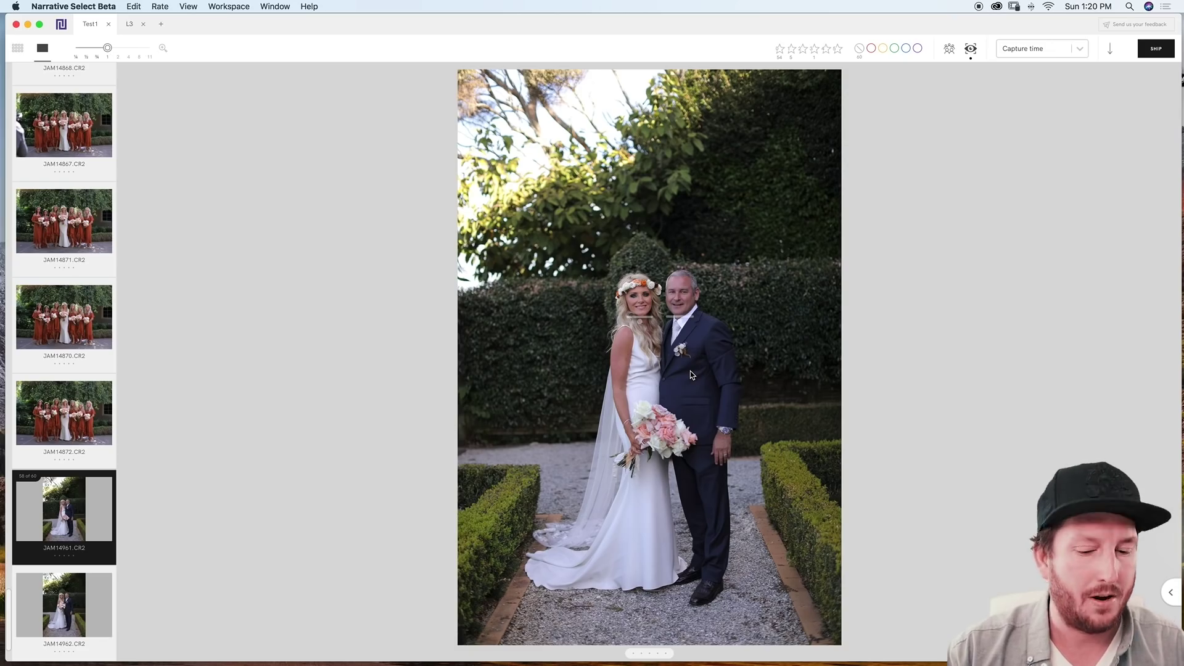
- Compare the face assessments of the couple across JAM14961.CR2, JAM14962.CR2 and JAM14966.CR2, ending back on JAM14961.CR2
{"action": "key", "text": "Right"}
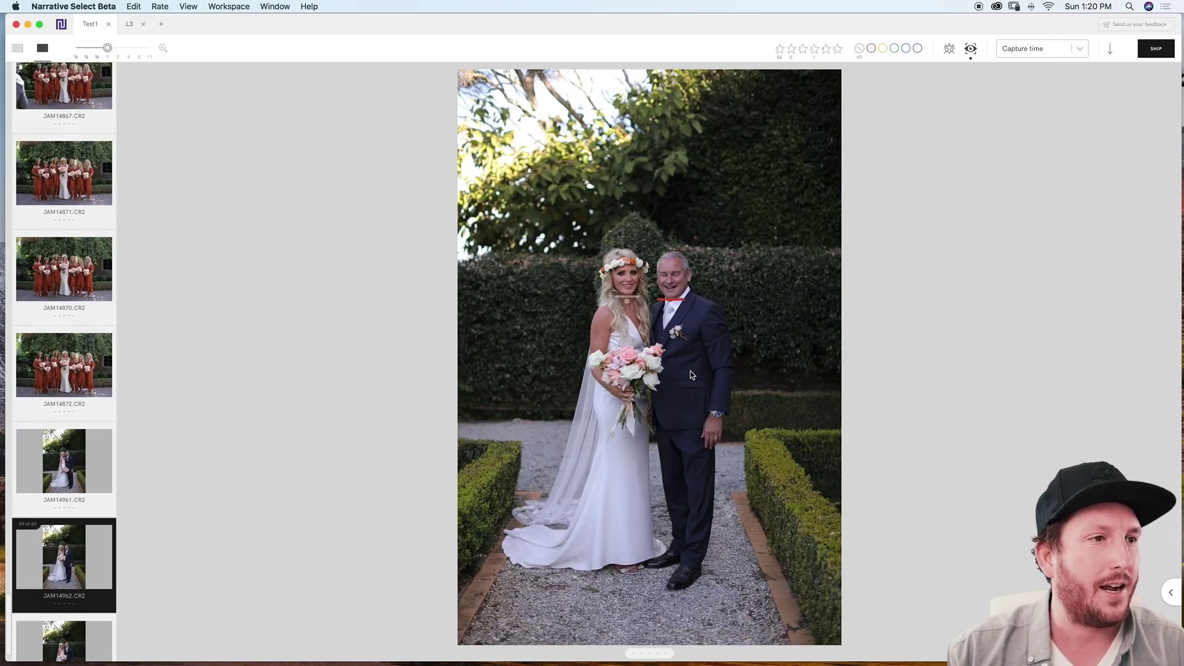
{"action": "key", "text": "Right"}
{"action": "key", "text": "Left"}
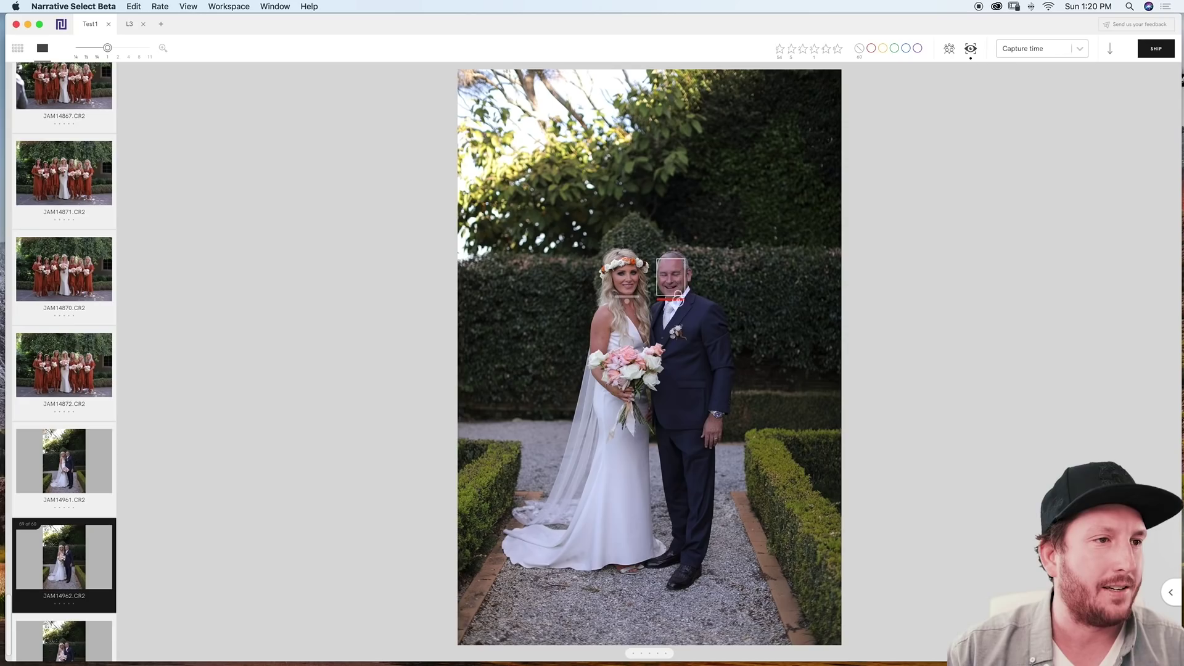
{"action": "key", "text": "Right"}
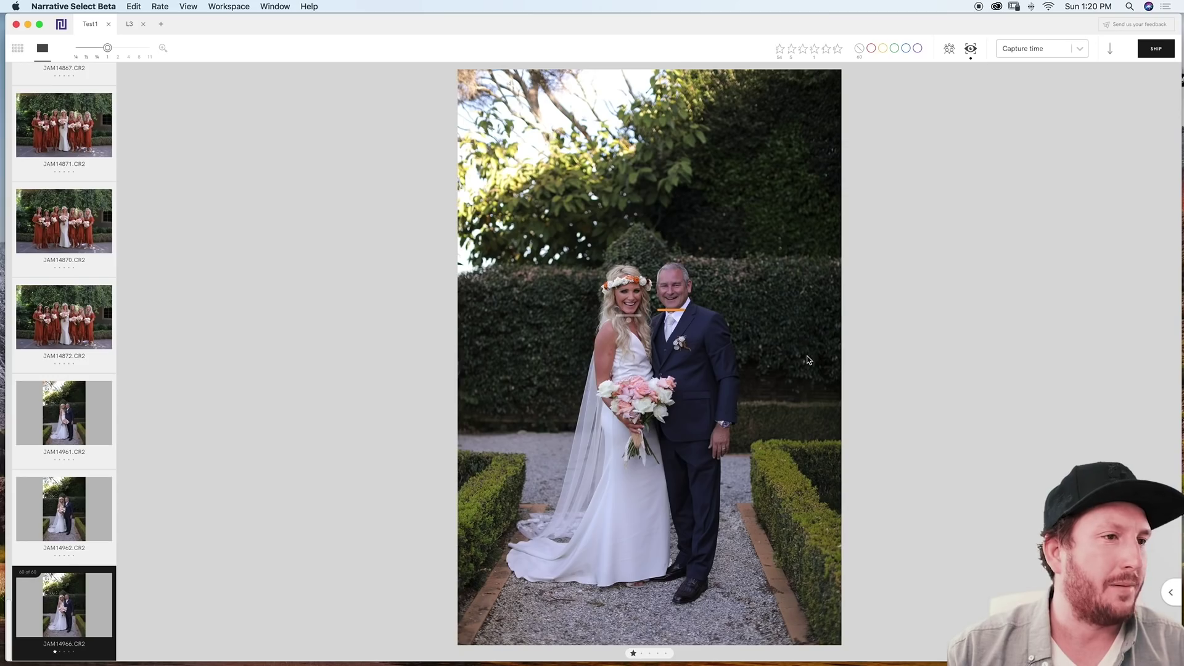
{"action": "key", "text": "Left"}
{"action": "key", "text": "Left"}
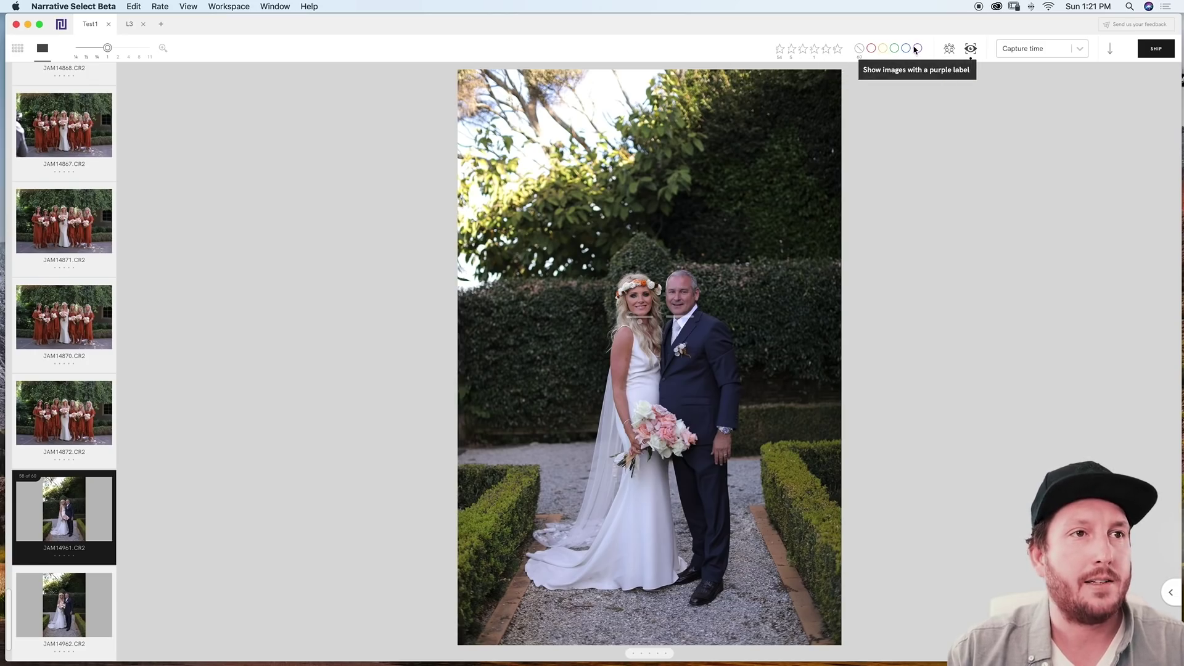
- Toggle the face close-ups and face assessments on JAM14961.CR2, finishing with only the assessments switched on
{"action": "left_click", "coordinate": [950, 49]}
{"action": "left_click", "coordinate": [949, 50]}
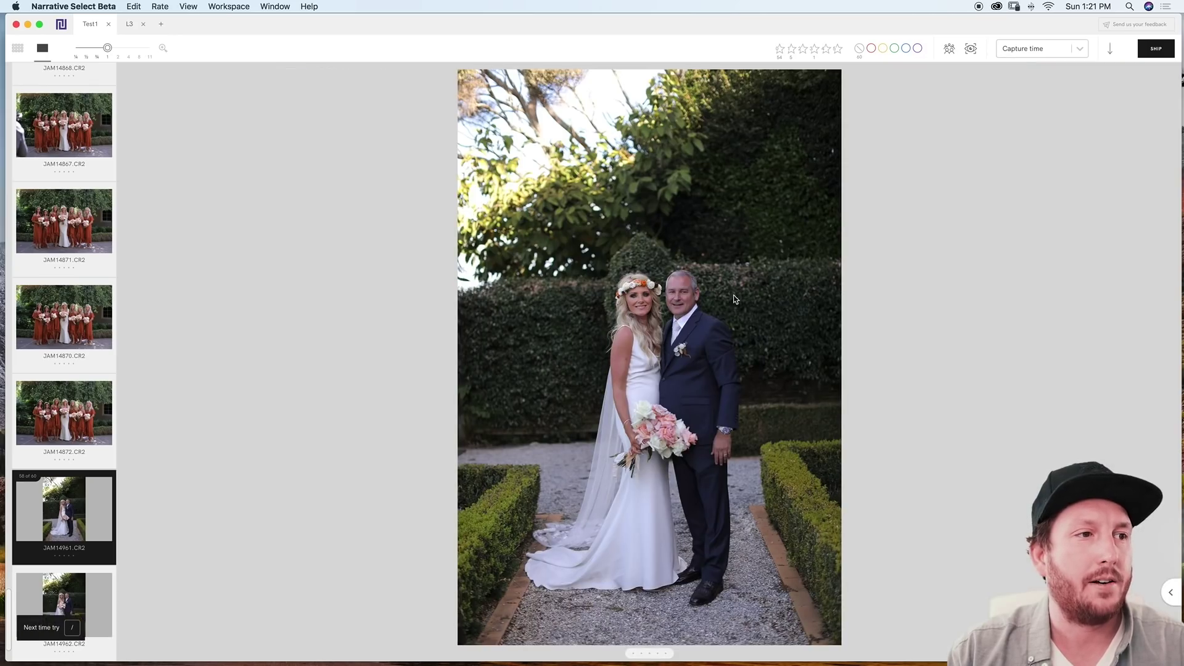
{"action": "left_click", "coordinate": [970, 48]}
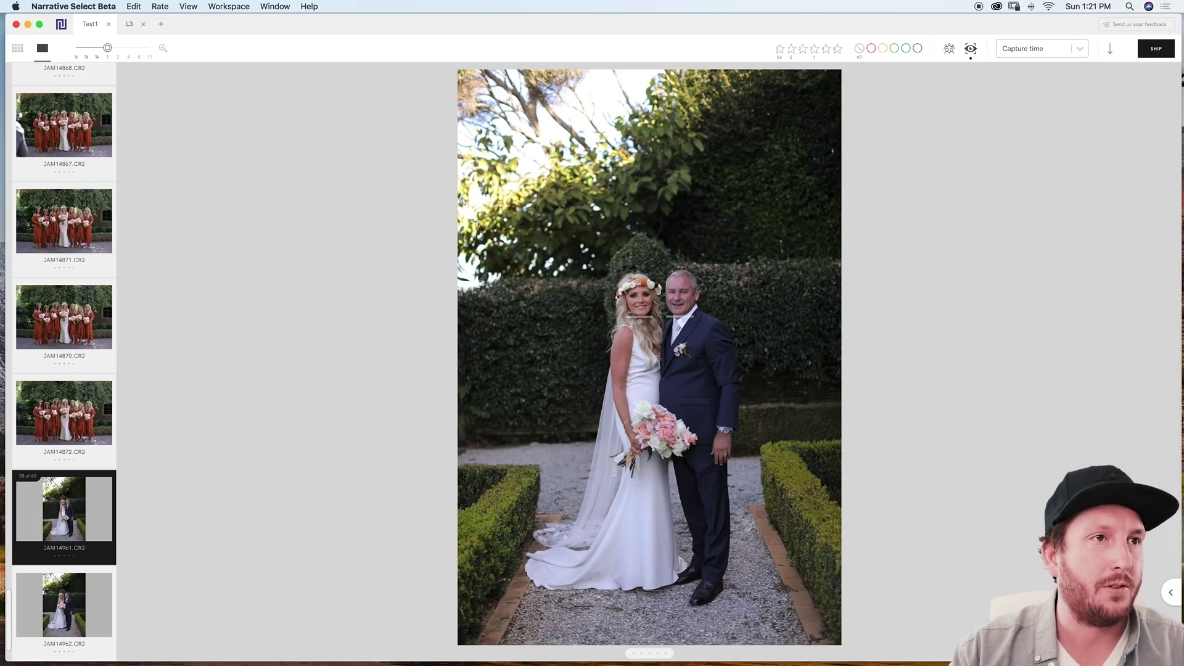
- Filter the shoot to show only the images rated one star
{"action": "left_click", "coordinate": [792, 48]}
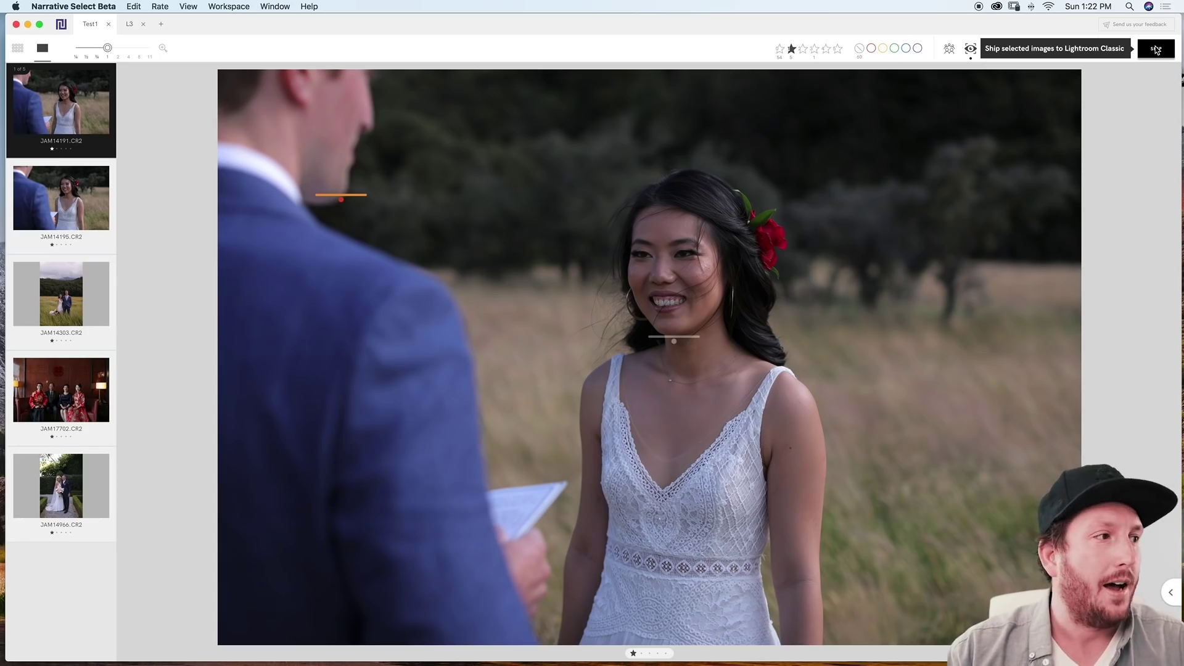
{"action": "key", "text": "Right"}
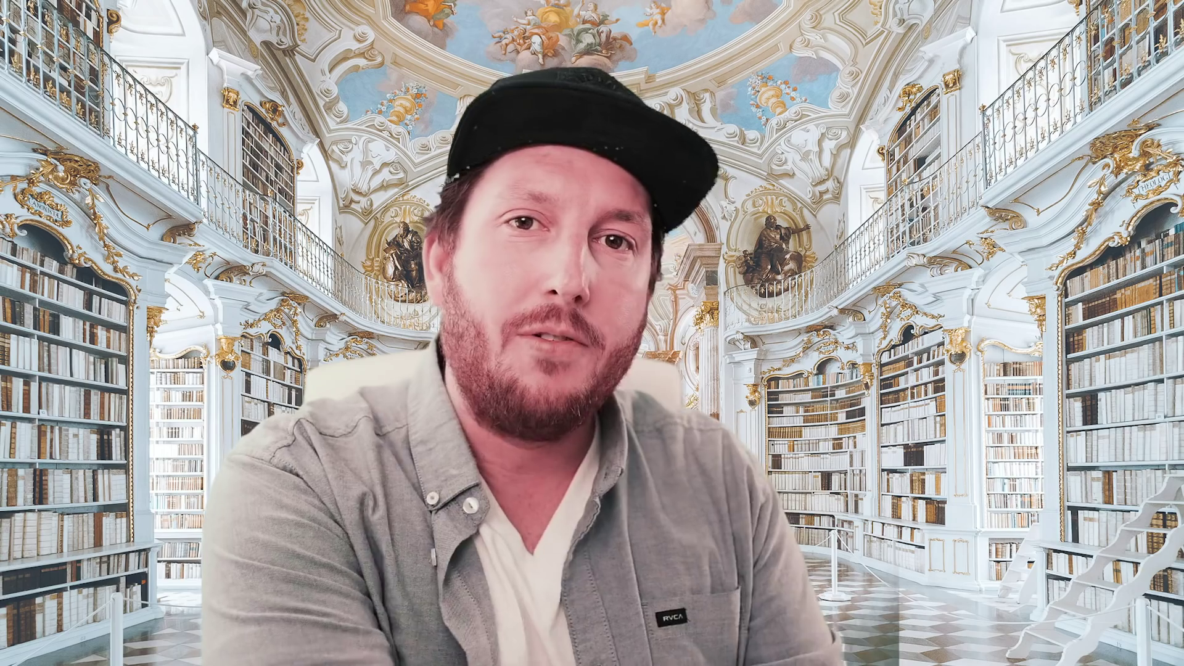